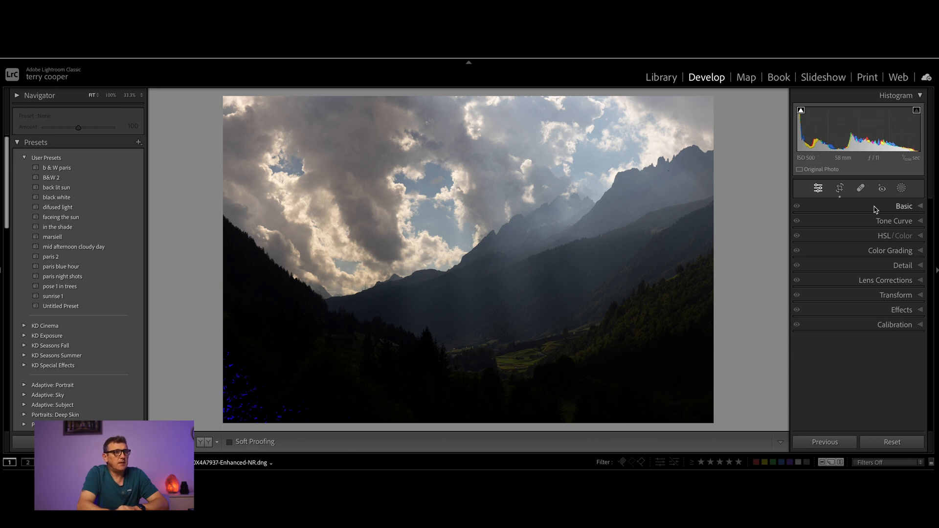
Neutralise the white balance by sampling a grey cloud in the photo, and raise Shadows and Blacks to +100
{"action": "left_click", "coordinate": [921, 207]}
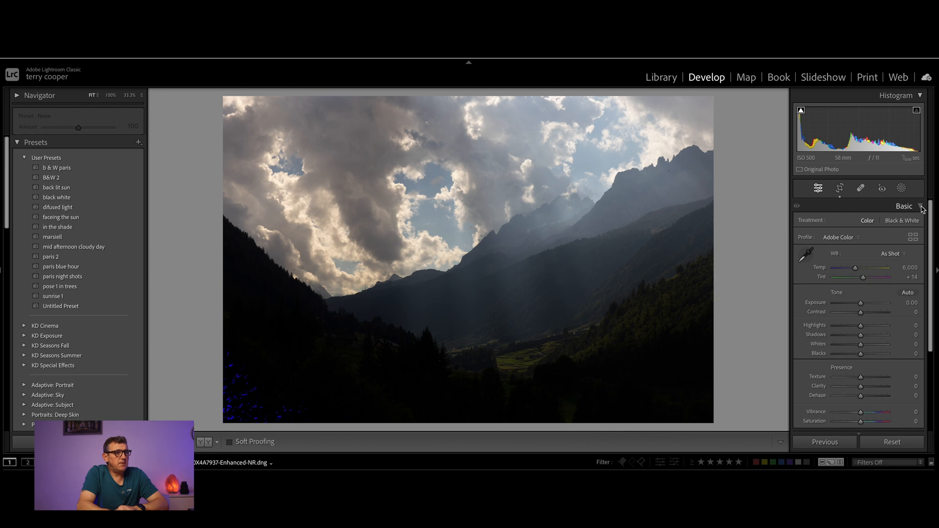
{"action": "left_click", "coordinate": [805, 254]}
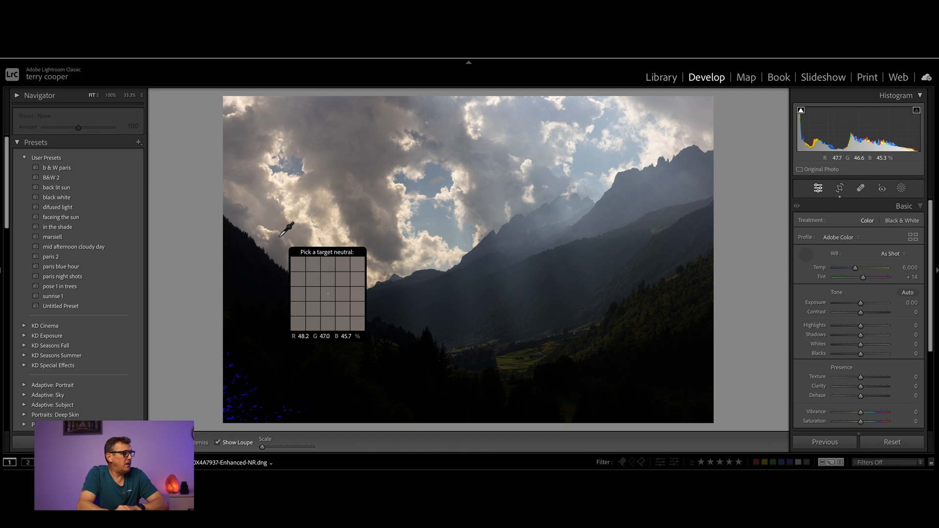
{"action": "left_click", "coordinate": [280, 235]}
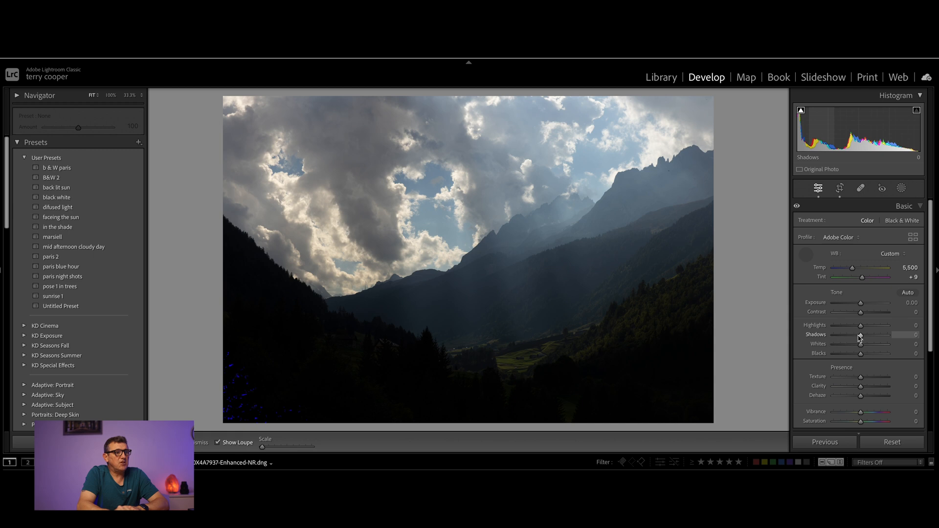
{"action": "left_click_drag", "start_coordinate": [862, 336], "coordinate": [897, 358]}
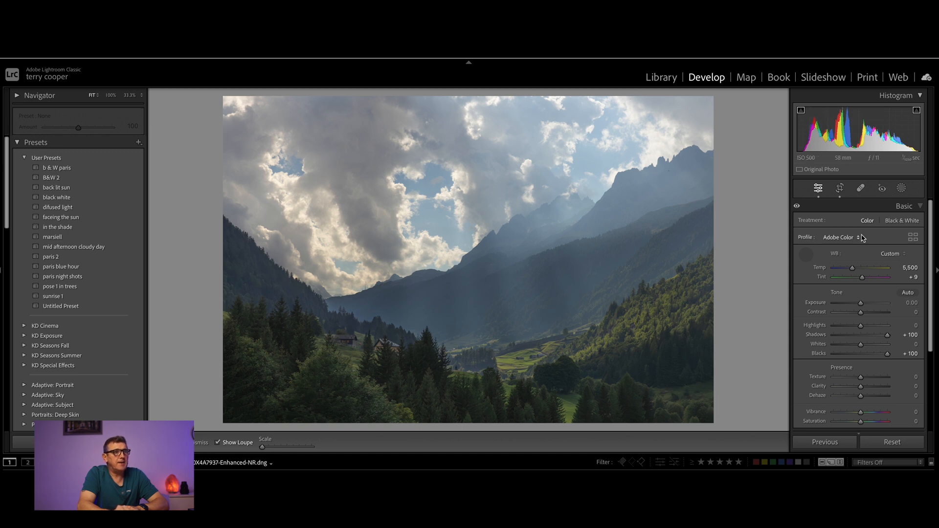
Dismiss the White Balance Selector and show the Tone Curve settings in place of the Basic ones
{"action": "left_click", "coordinate": [921, 207]}
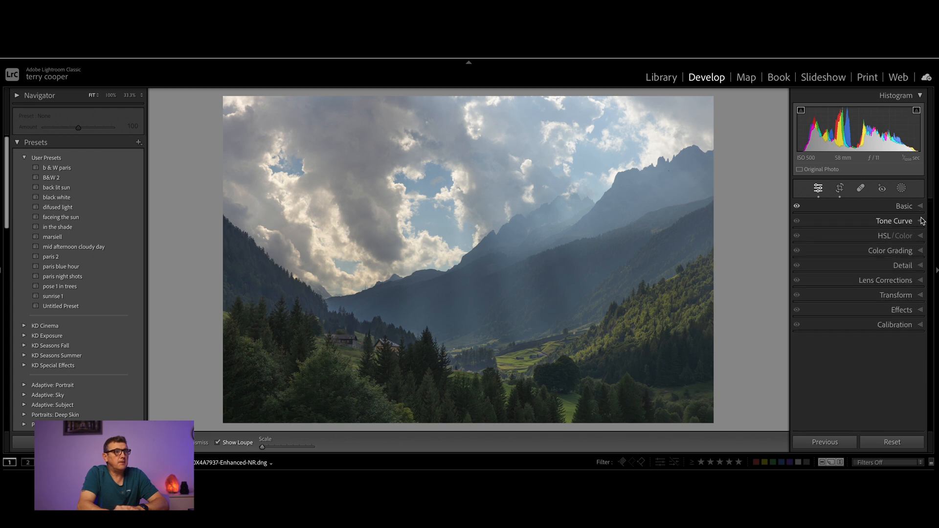
{"action": "left_click", "coordinate": [922, 223]}
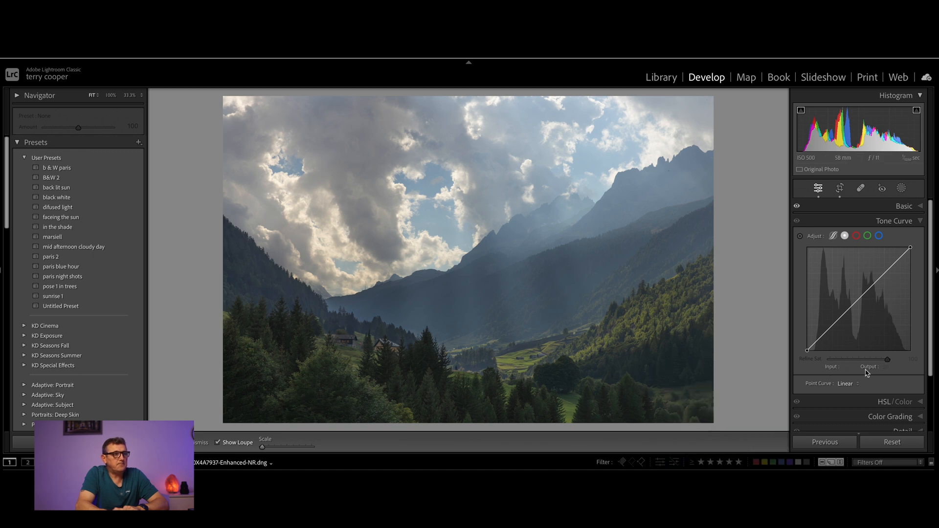
{"action": "left_click", "coordinate": [921, 208]}
{"action": "left_click", "coordinate": [801, 264]}
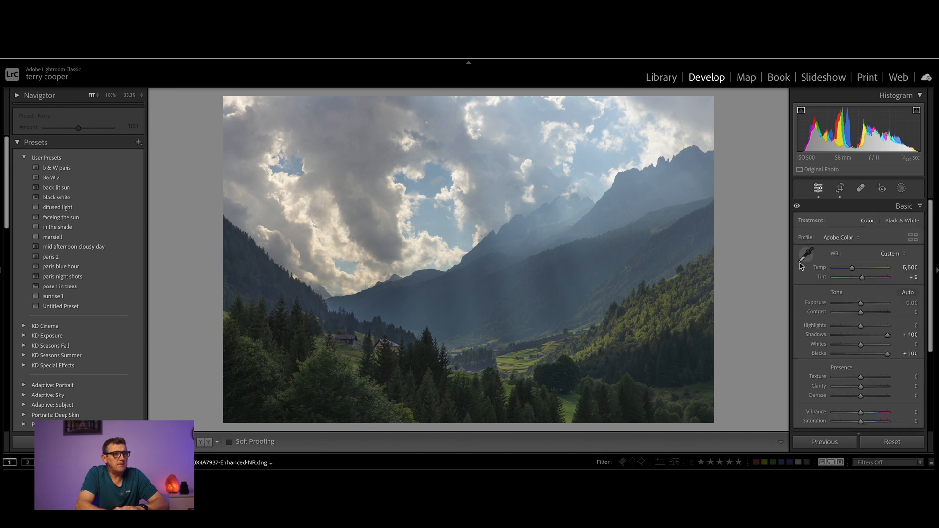
{"action": "left_click", "coordinate": [920, 206]}
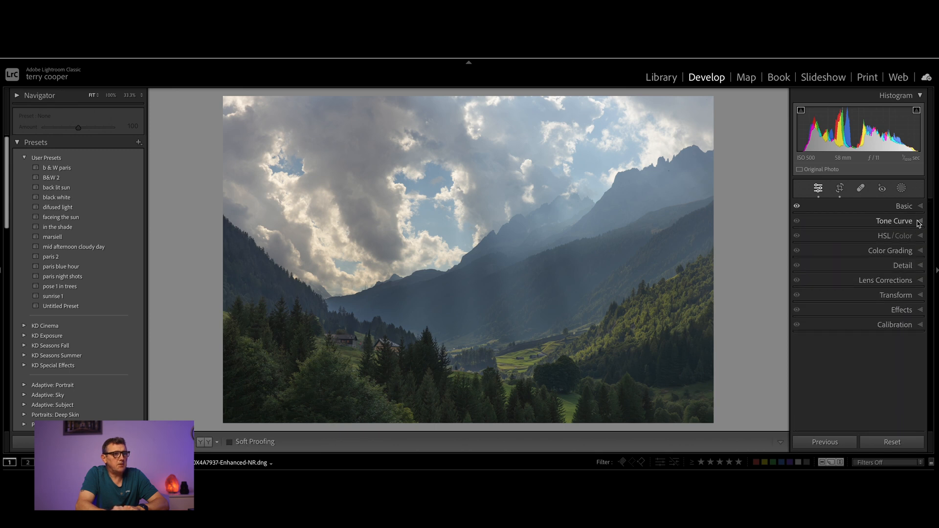
{"action": "left_click", "coordinate": [919, 222]}
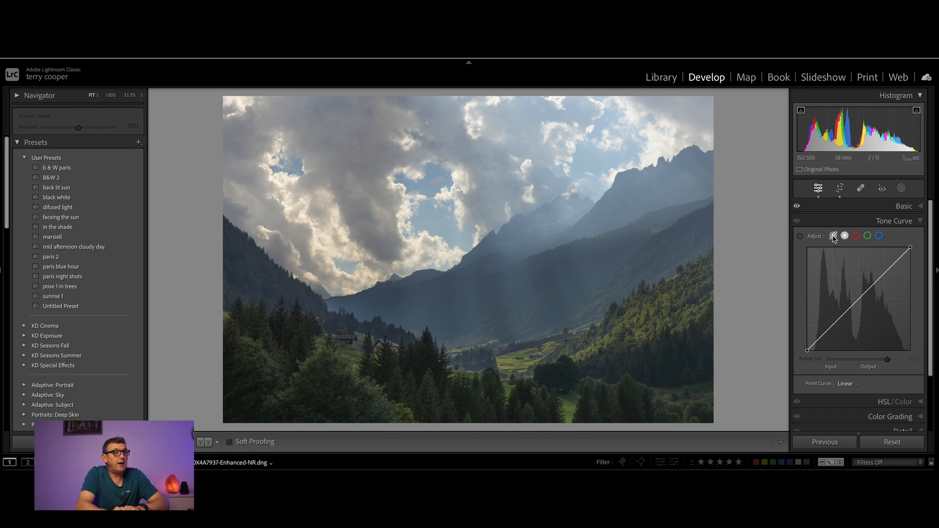
View the red, green and blue channel curves and the parametric curve, ending on the point curve
{"action": "left_click", "coordinate": [856, 236]}
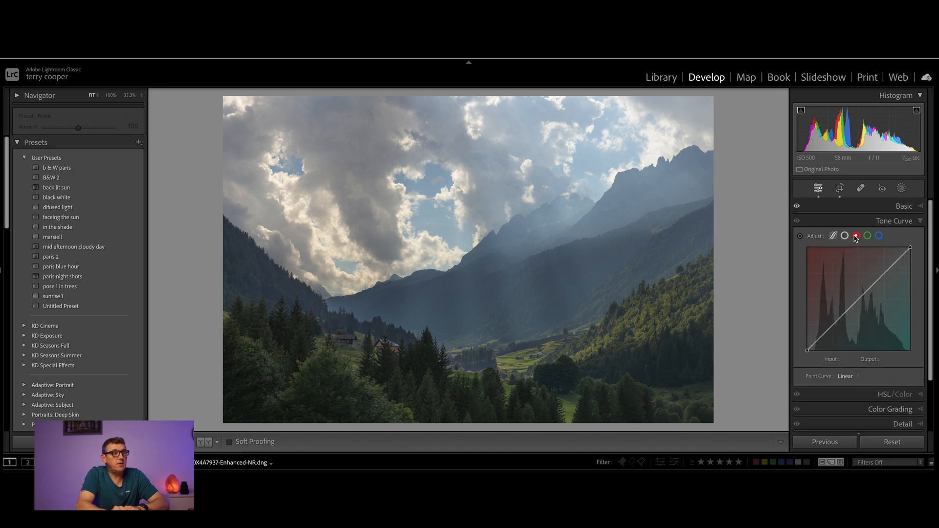
{"action": "left_click", "coordinate": [867, 236]}
{"action": "left_click", "coordinate": [879, 236]}
{"action": "left_click", "coordinate": [857, 237]}
{"action": "left_click", "coordinate": [846, 237]}
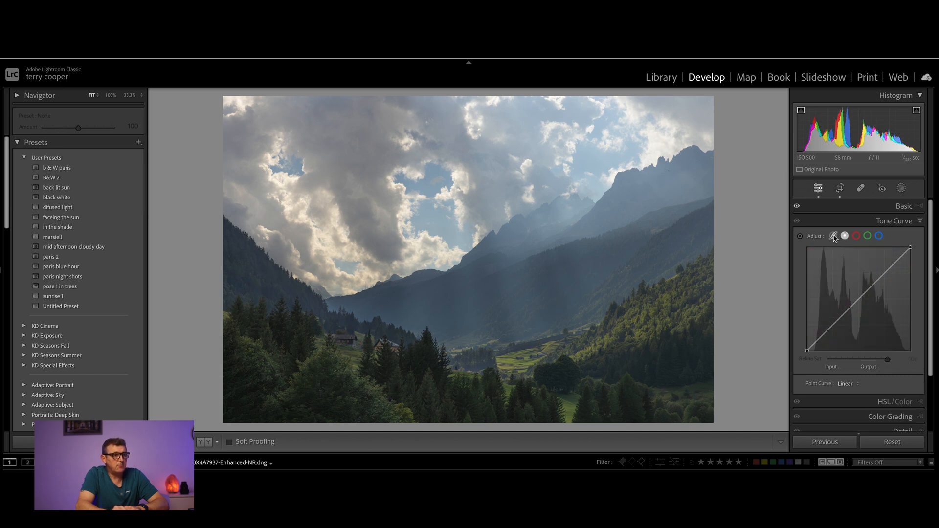
{"action": "left_click", "coordinate": [834, 237]}
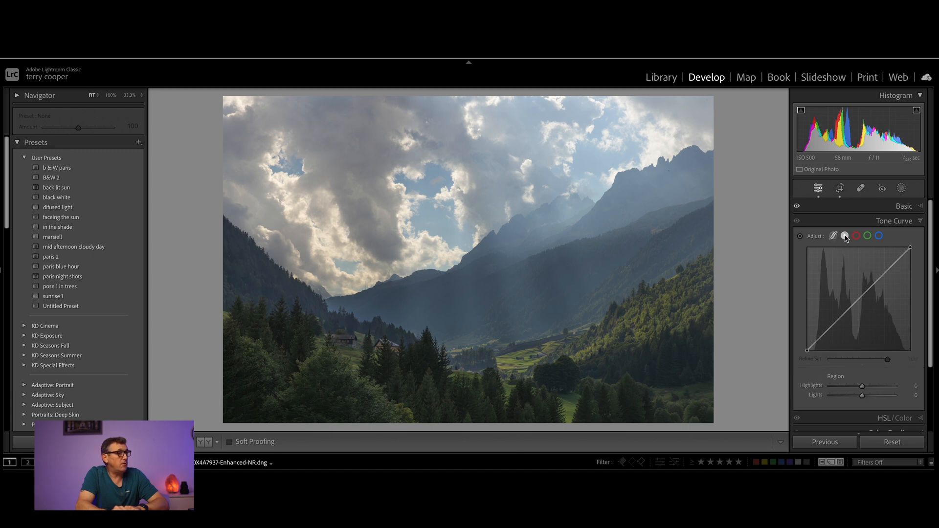
{"action": "left_click", "coordinate": [845, 237]}
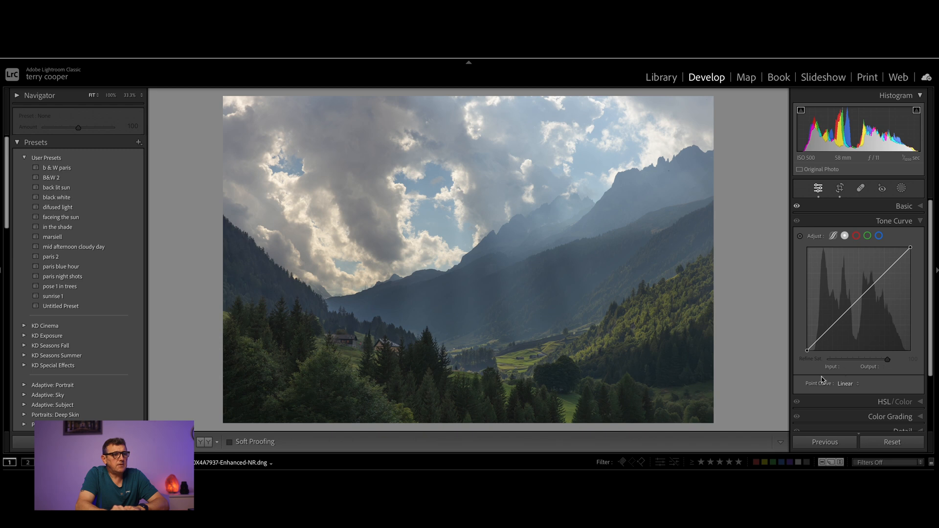
Try the Medium Contrast and Strong Contrast point curve presets, and restore the Linear curve
{"action": "left_click", "coordinate": [859, 387]}
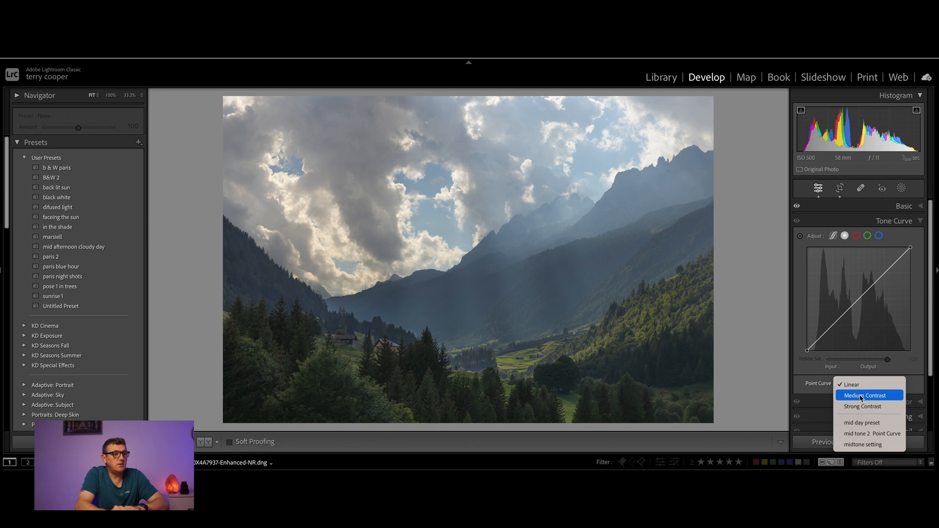
{"action": "left_click", "coordinate": [862, 398]}
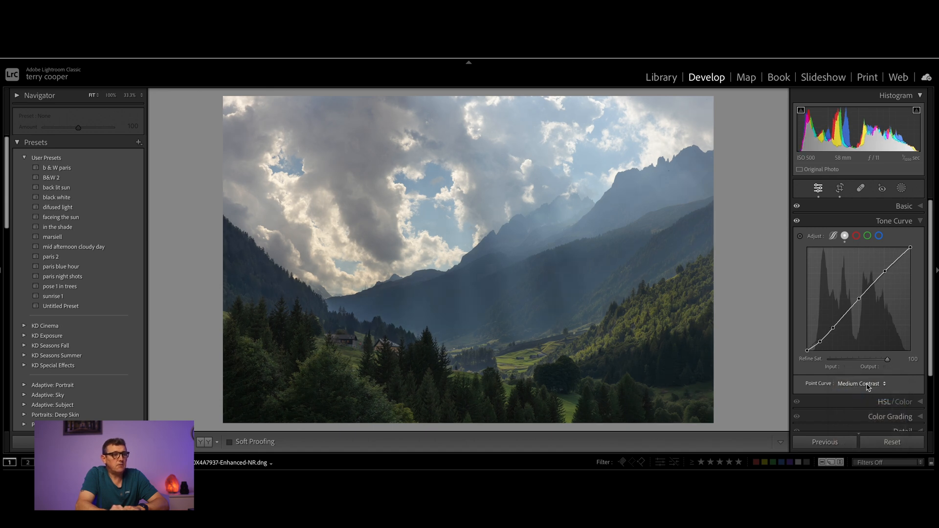
{"action": "left_click", "coordinate": [885, 384]}
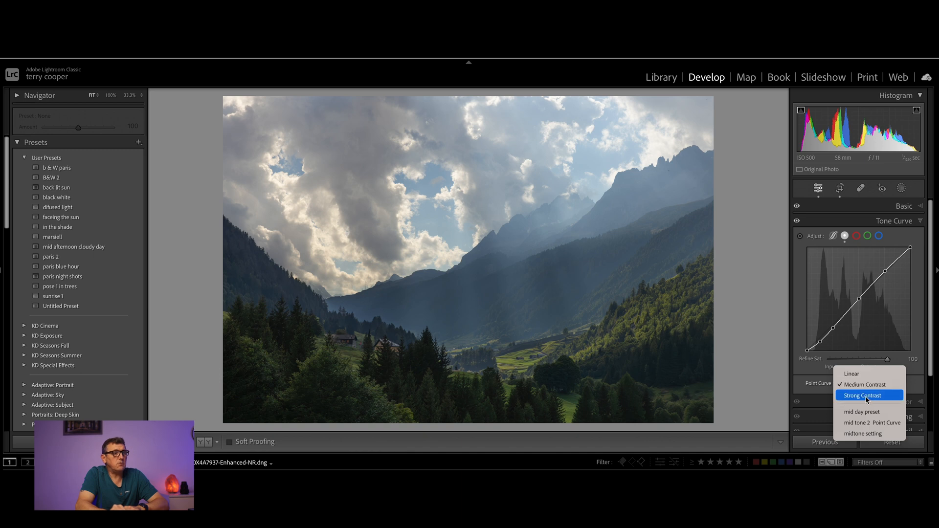
{"action": "left_click", "coordinate": [866, 396]}
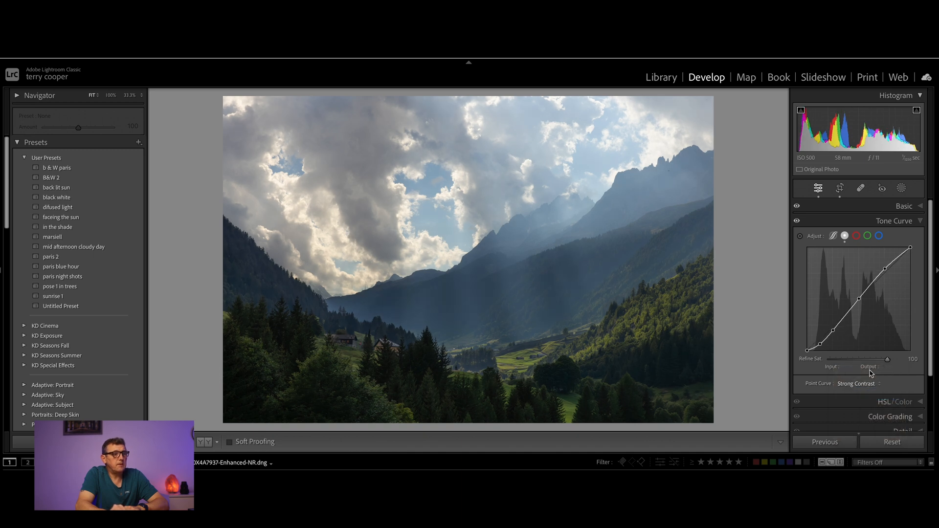
{"action": "left_click", "coordinate": [880, 386]}
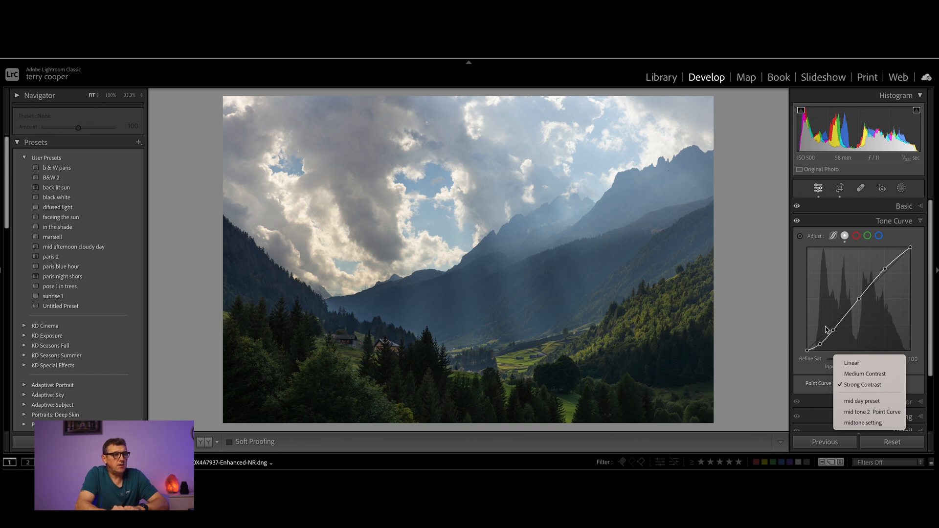
{"action": "left_click", "coordinate": [852, 363]}
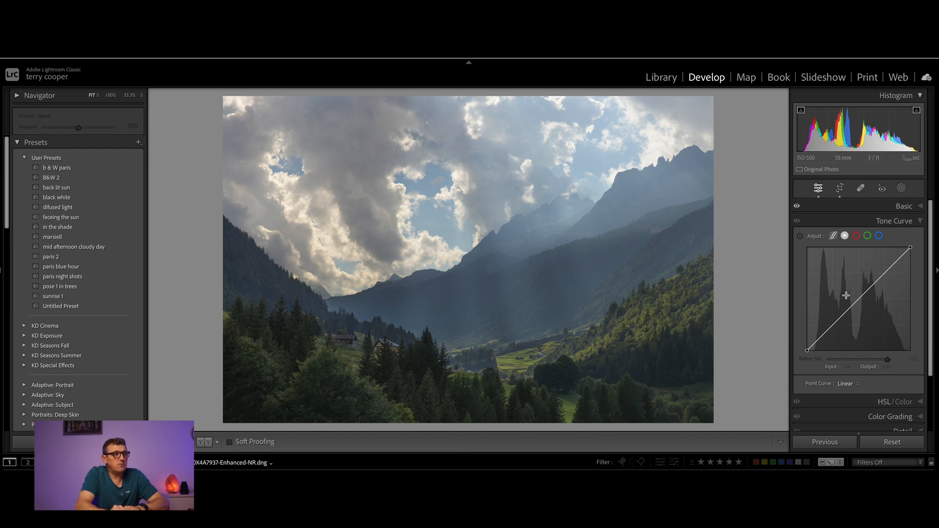
Anchor the point curve on bright and dark tones sampled from the photo, and lift the upper midtones to input 153, output 162
{"action": "left_click", "coordinate": [800, 237]}
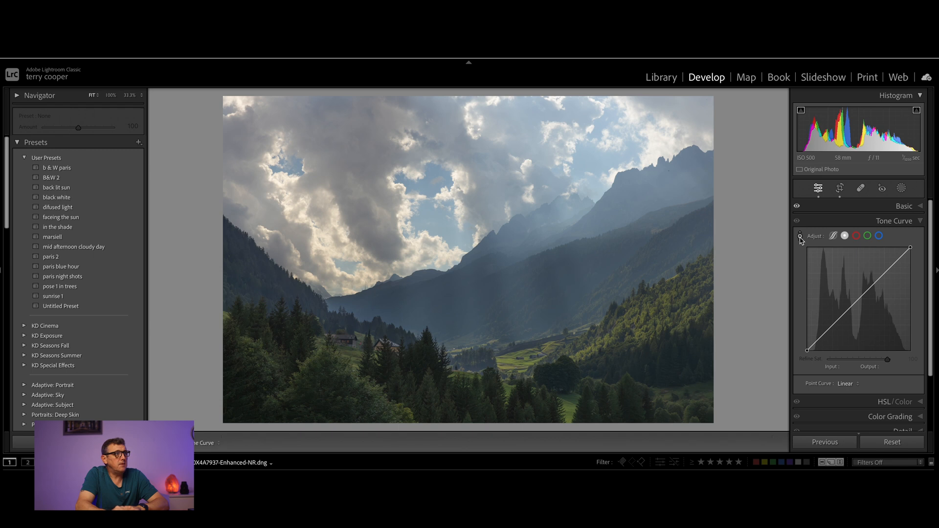
{"action": "left_click", "coordinate": [642, 129]}
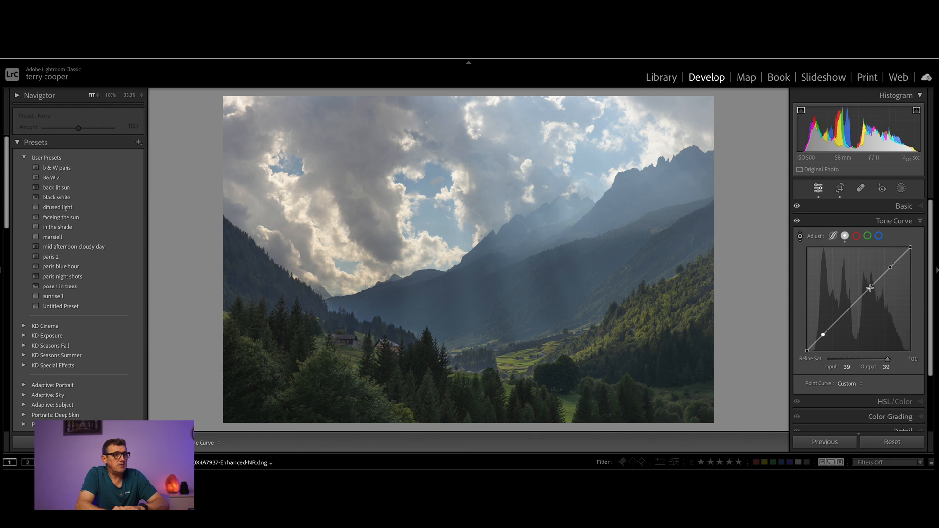
{"action": "left_click_drag", "start_coordinate": [871, 287], "coordinate": [870, 286]}
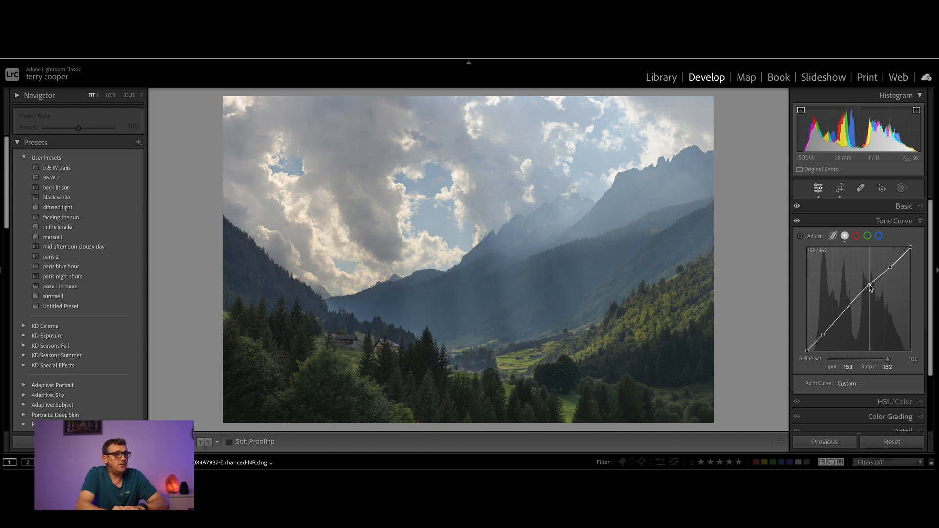
Pull the darker midtones below the diagonal at input 86 and fine-tune the upper midtone point to input 154, output 161
{"action": "left_click_drag", "start_coordinate": [843, 317], "coordinate": [845, 320]}
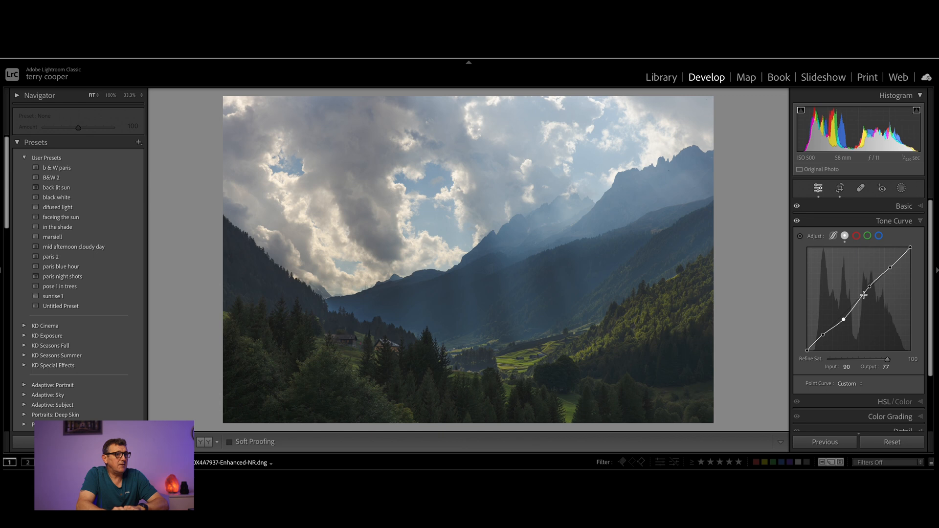
{"action": "left_click", "coordinate": [870, 288]}
{"action": "left_click_drag", "start_coordinate": [870, 289], "coordinate": [871, 287]}
{"action": "left_click_drag", "start_coordinate": [844, 321], "coordinate": [842, 319]}
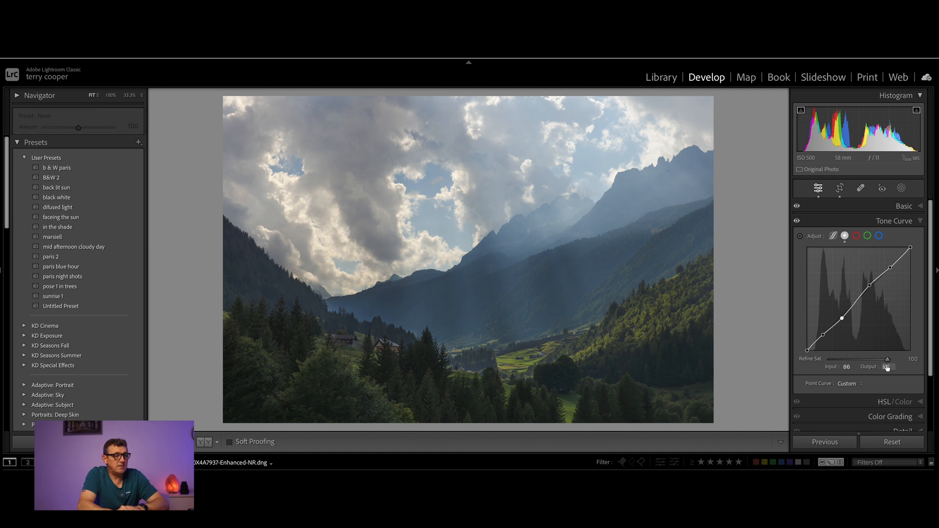
{"action": "left_click", "coordinate": [868, 287]}
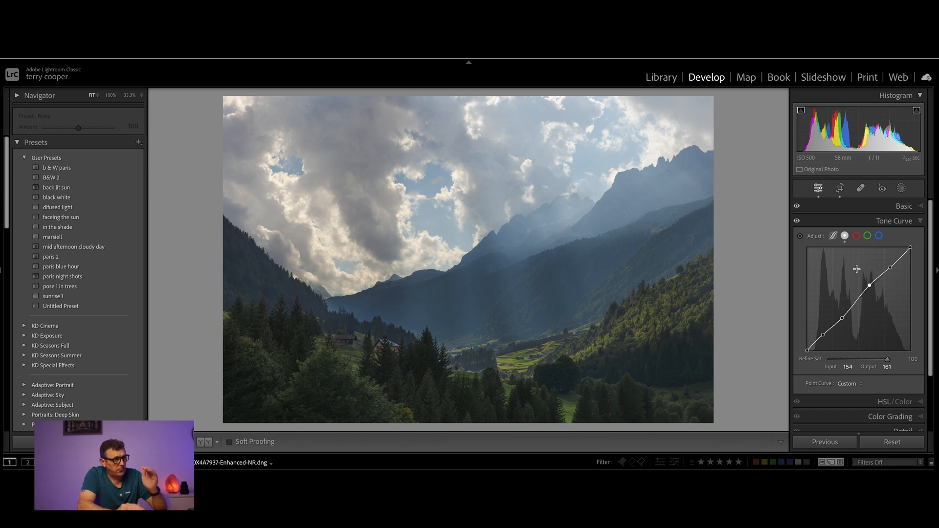
Compare the parametric curve with the edited point curve
{"action": "left_click", "coordinate": [834, 237]}
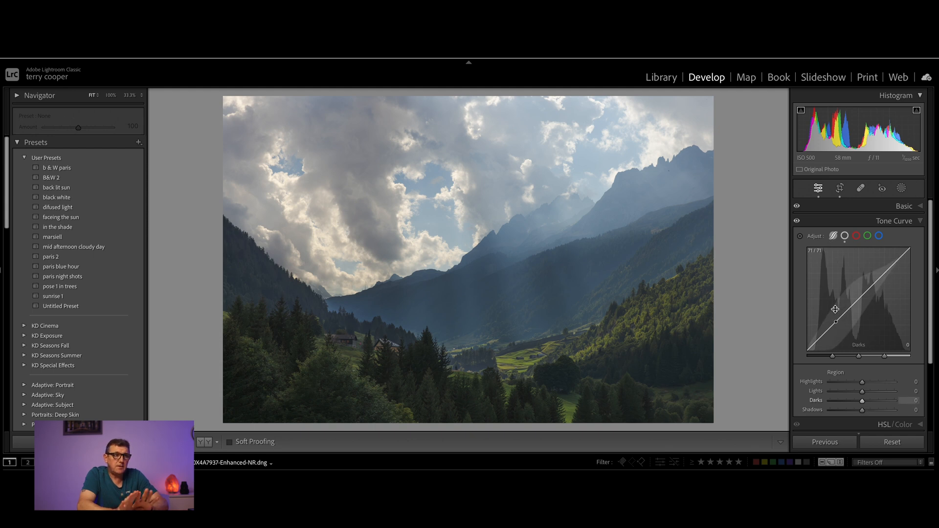
{"action": "left_click", "coordinate": [844, 237]}
{"action": "left_click", "coordinate": [834, 236]}
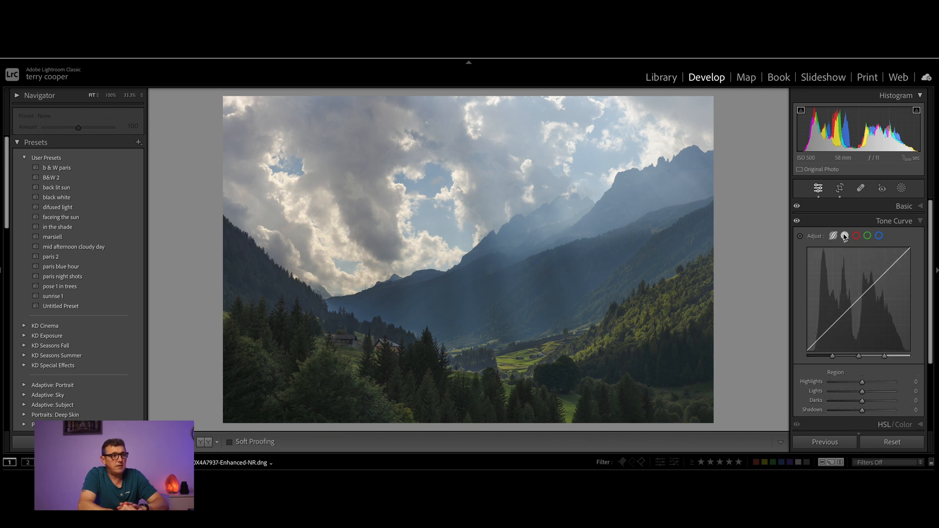
{"action": "left_click", "coordinate": [845, 236]}
Shift the parametric curve's region splits, and raise Shadows to +30 and Darks to +3
{"action": "left_click", "coordinate": [834, 237]}
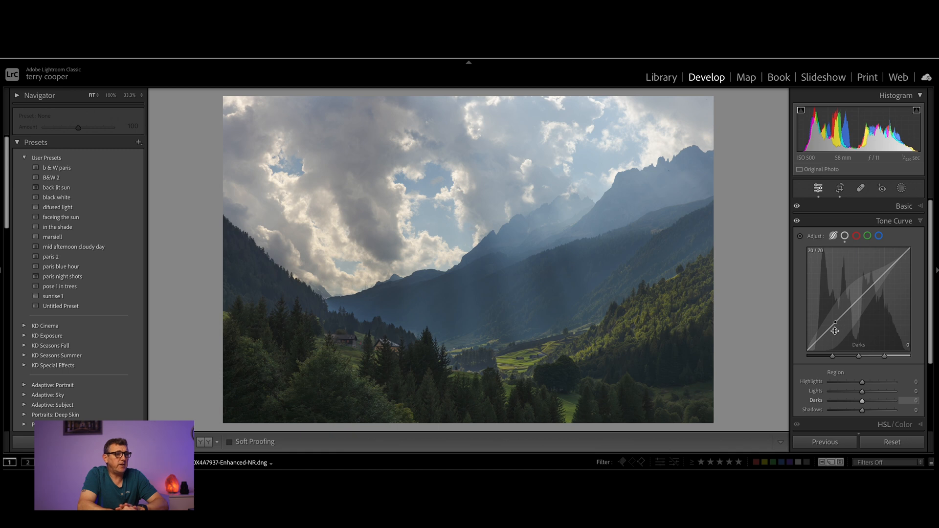
{"action": "mouse_move", "coordinate": [859, 357]}
{"action": "left_mouse_down"}
{"action": "mouse_move", "coordinate": [898, 356]}
{"action": "mouse_move", "coordinate": [834, 357]}
{"action": "mouse_move", "coordinate": [856, 356]}
{"action": "left_mouse_up"}
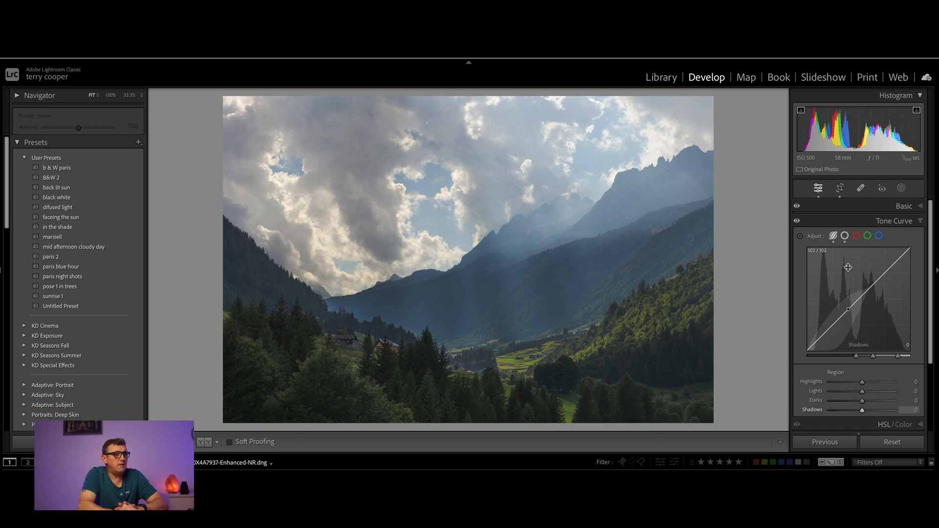
{"action": "left_click_drag", "start_coordinate": [835, 323], "coordinate": [833, 323]}
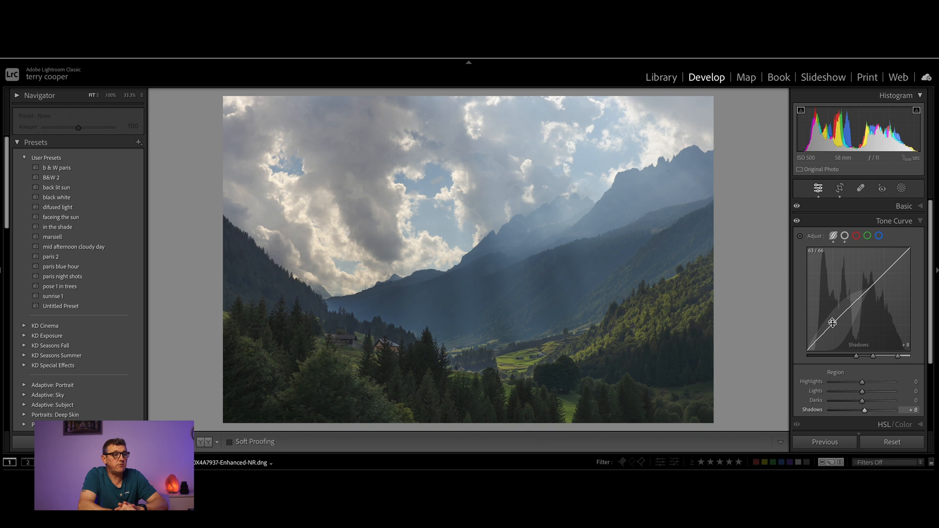
{"action": "left_click_drag", "start_coordinate": [857, 358], "coordinate": [820, 334]}
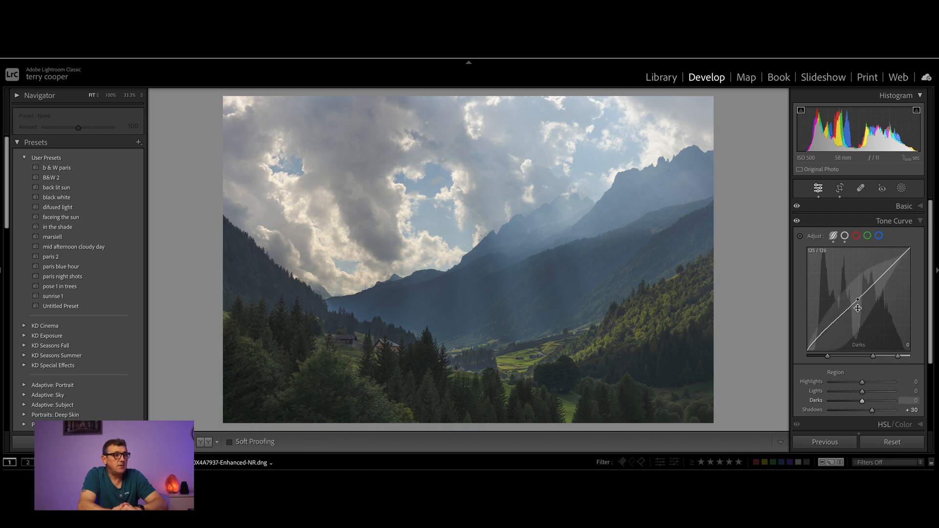
{"action": "left_click_drag", "start_coordinate": [858, 300], "coordinate": [855, 301]}
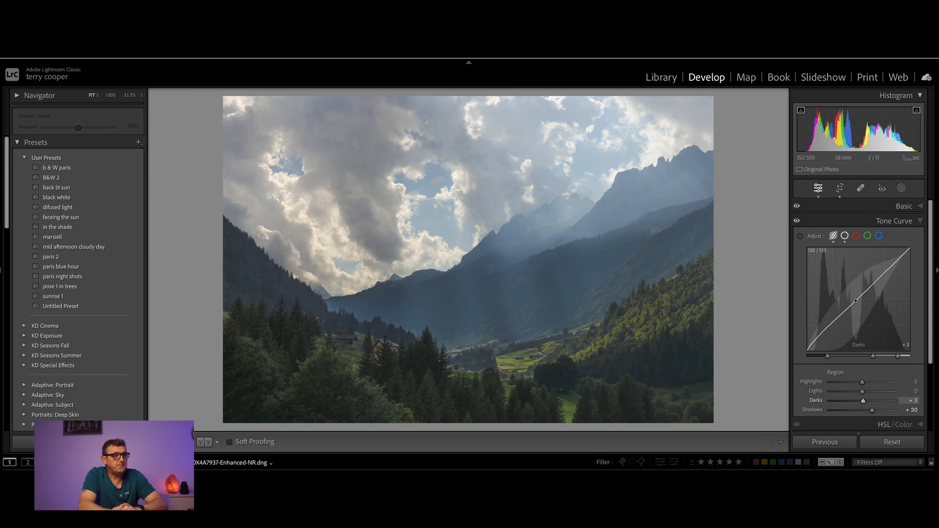
Reset the parametric curve's regions and return to the point curve
{"action": "right_click", "coordinate": [871, 309]}
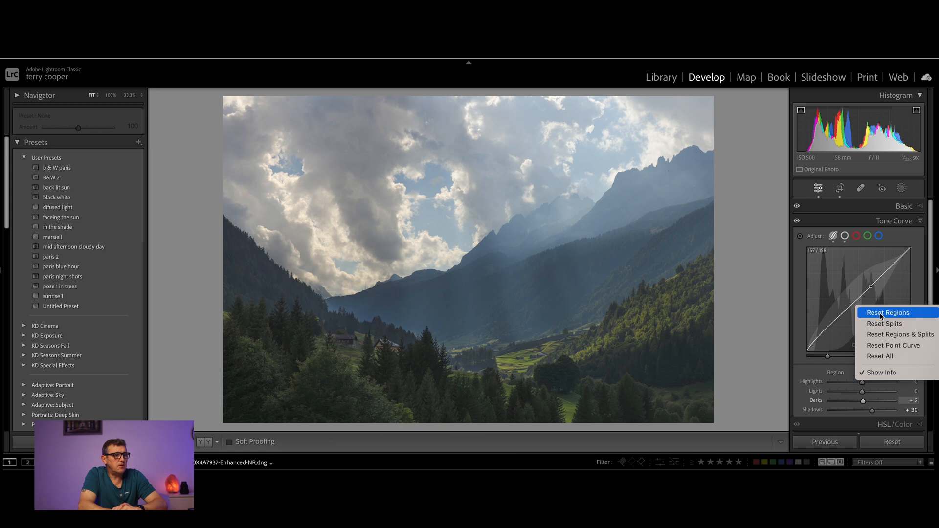
{"action": "left_click", "coordinate": [881, 315]}
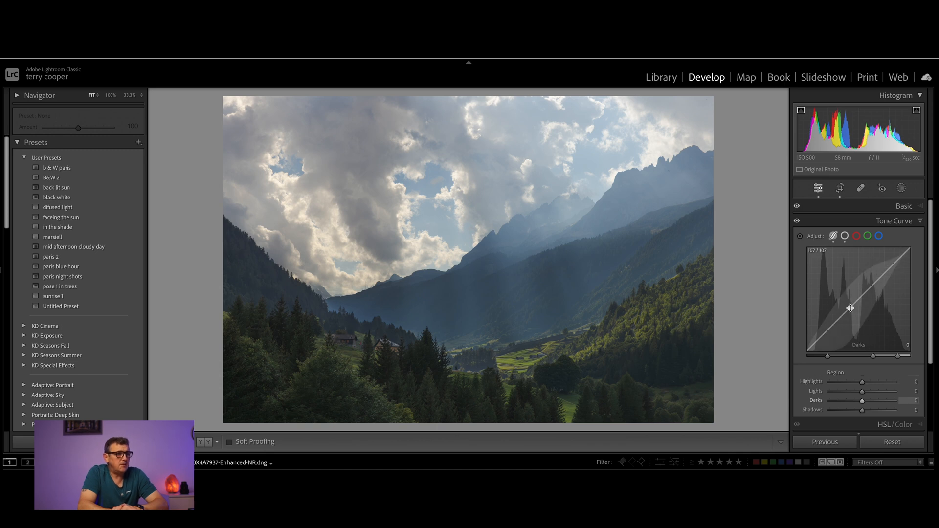
{"action": "left_click", "coordinate": [845, 236]}
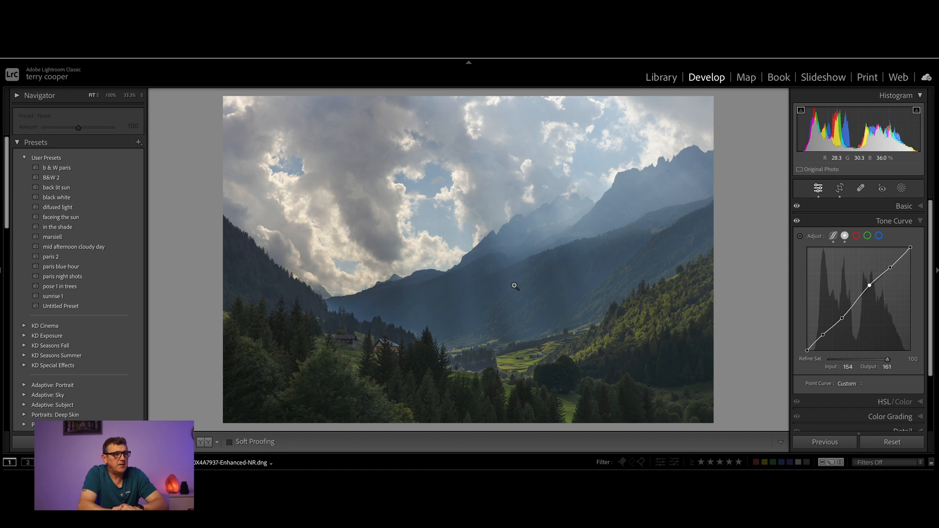
Try the parametric curve's Shadows at +11 and reset the value to 0
{"action": "left_click", "coordinate": [833, 236]}
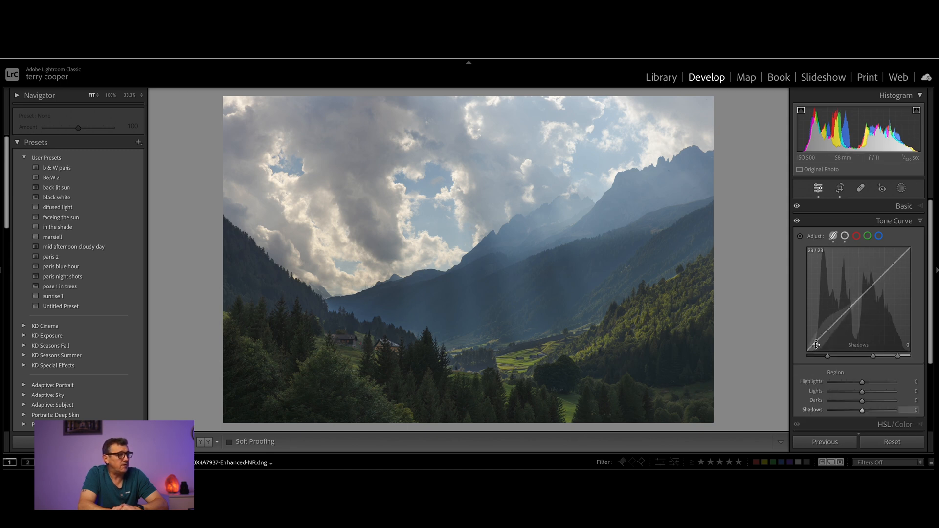
{"action": "left_click_drag", "start_coordinate": [817, 340], "coordinate": [816, 340]}
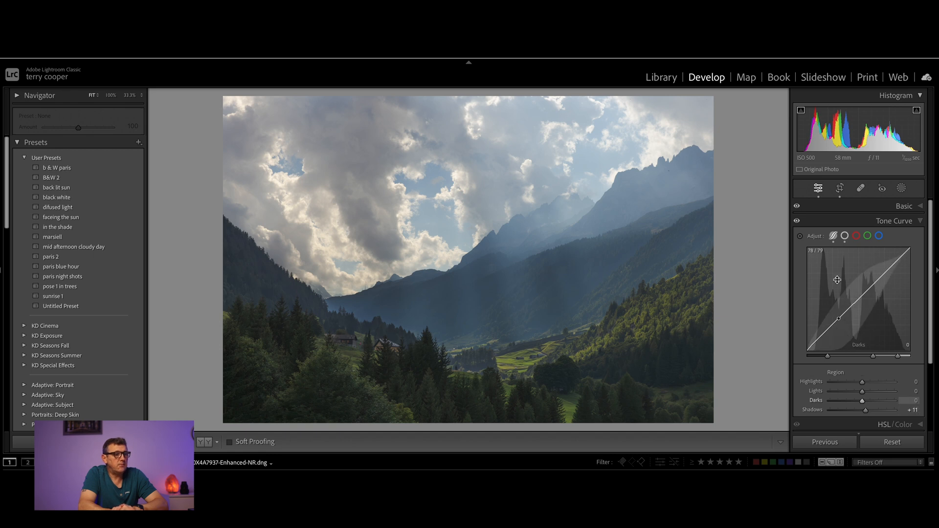
{"action": "left_click_drag", "start_coordinate": [866, 413], "coordinate": [863, 414]}
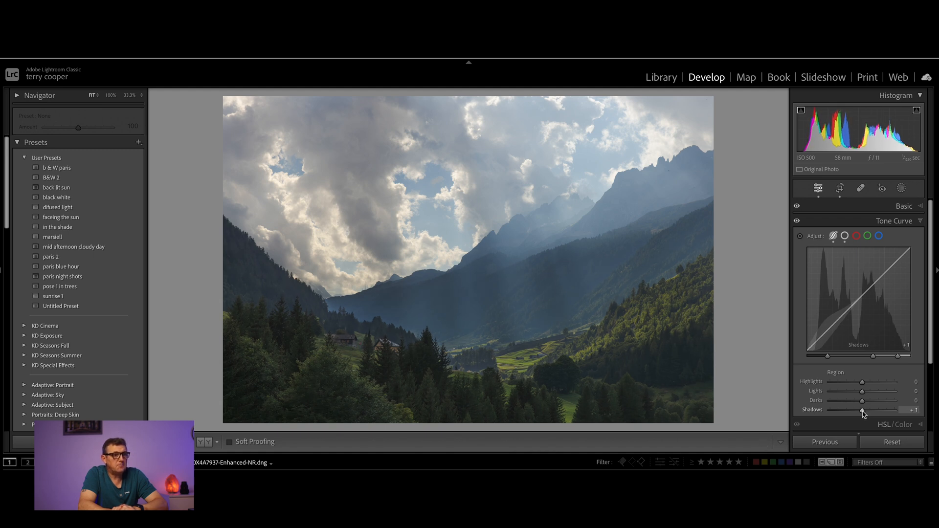
{"action": "left_click", "coordinate": [914, 413]}
{"action": "key", "text": "Down"}
{"action": "key", "text": "Down"}
{"action": "key", "text": "Down"}
{"action": "key", "text": "Return"}
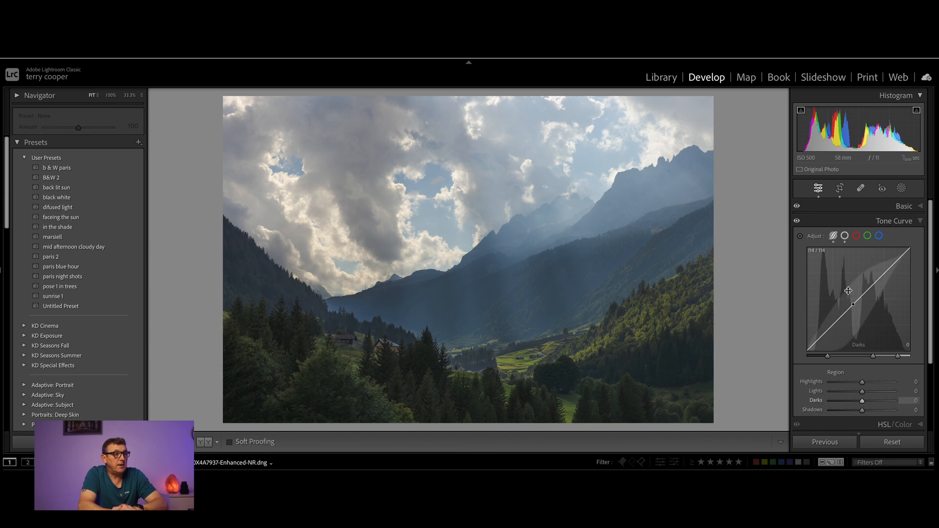
{"action": "left_click", "coordinate": [845, 235]}
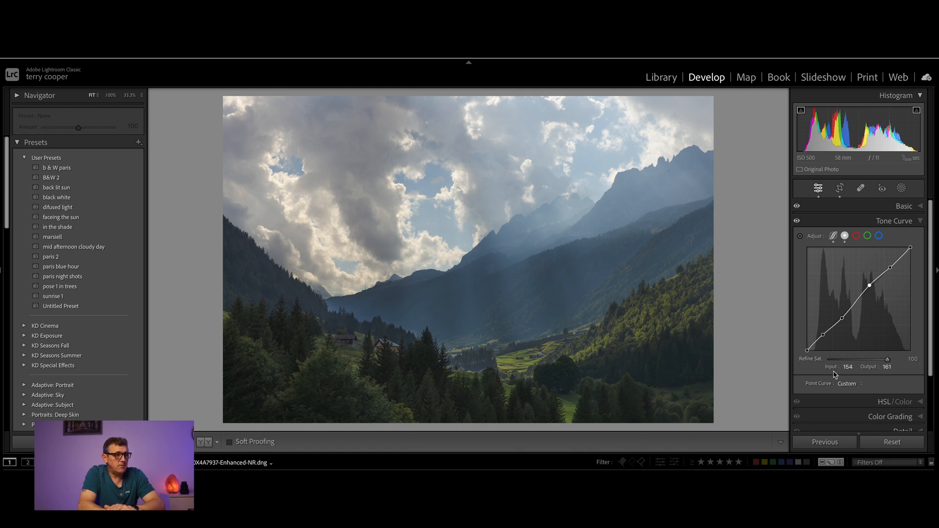
Save the custom point curve as "day time 1 Point Curve.xmp" in the Curves folder
{"action": "left_click", "coordinate": [861, 390]}
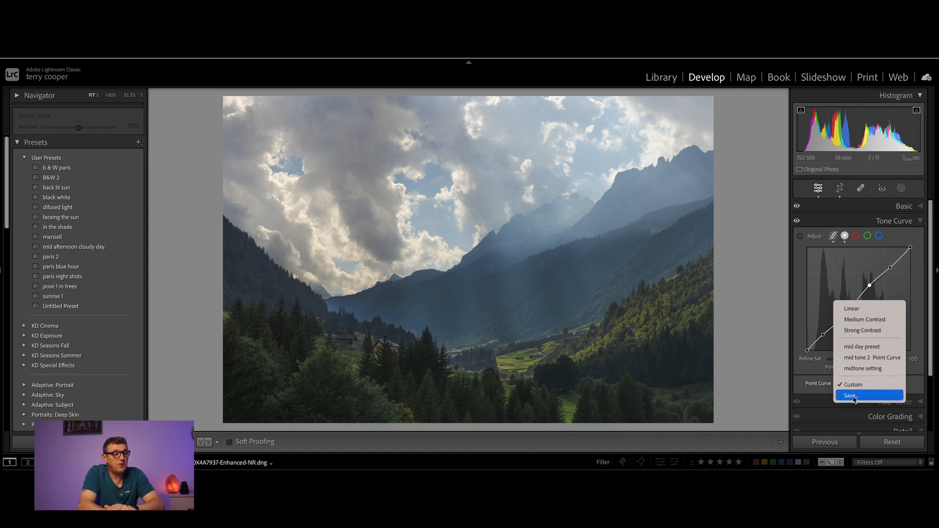
{"action": "left_click", "coordinate": [853, 396]}
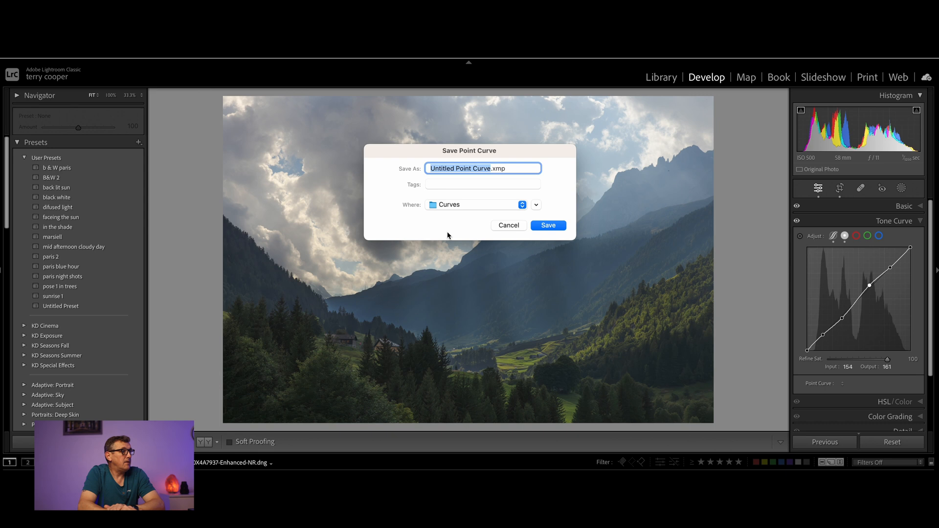
{"action": "left_click", "coordinate": [454, 168]}
{"action": "key", "text": "BackSpace"}
{"action": "key", "text": "BackSpace"}
{"action": "key", "text": "BackSpace"}
{"action": "key", "text": "BackSpace"}
{"action": "key", "text": "BackSpace"}
{"action": "key", "text": "BackSpace"}
{"action": "key", "text": "BackSpace"}
{"action": "key", "text": "BackSpace"}
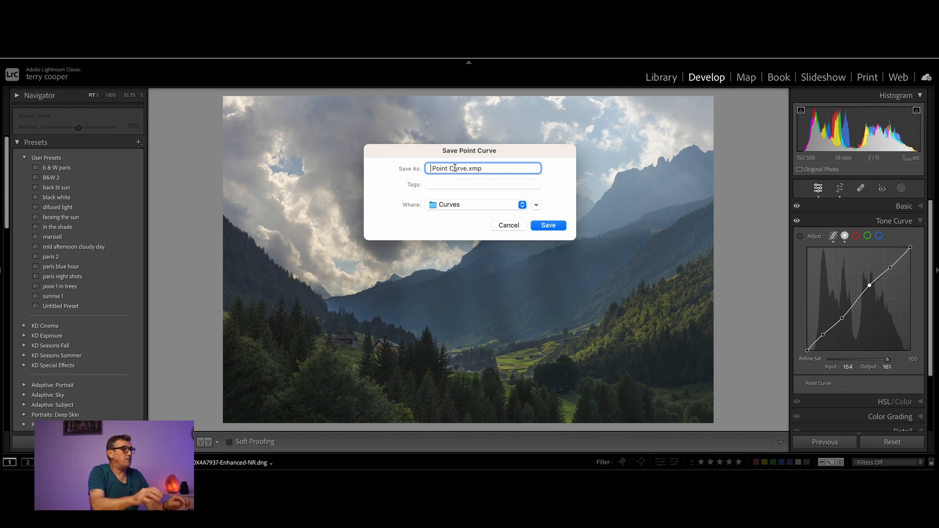
{"action": "type", "text": "da"}
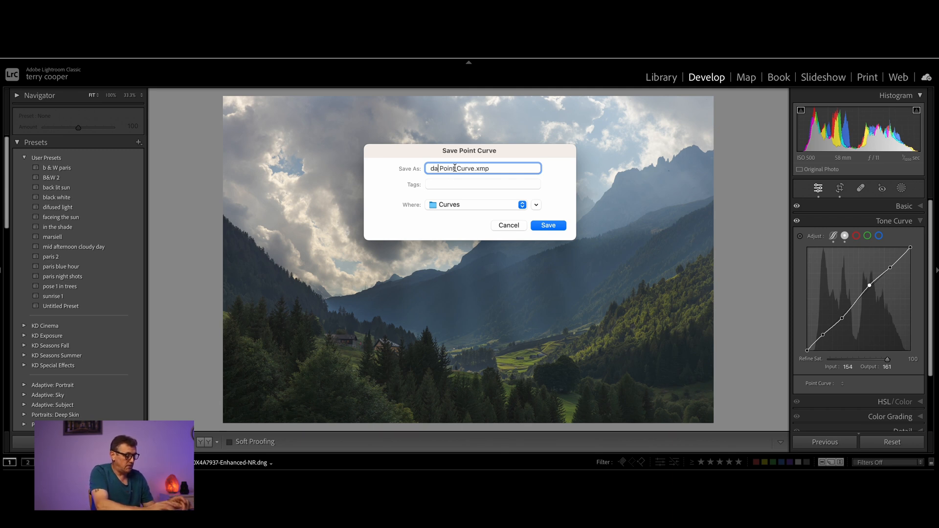
{"action": "type", "text": "y time 1"}
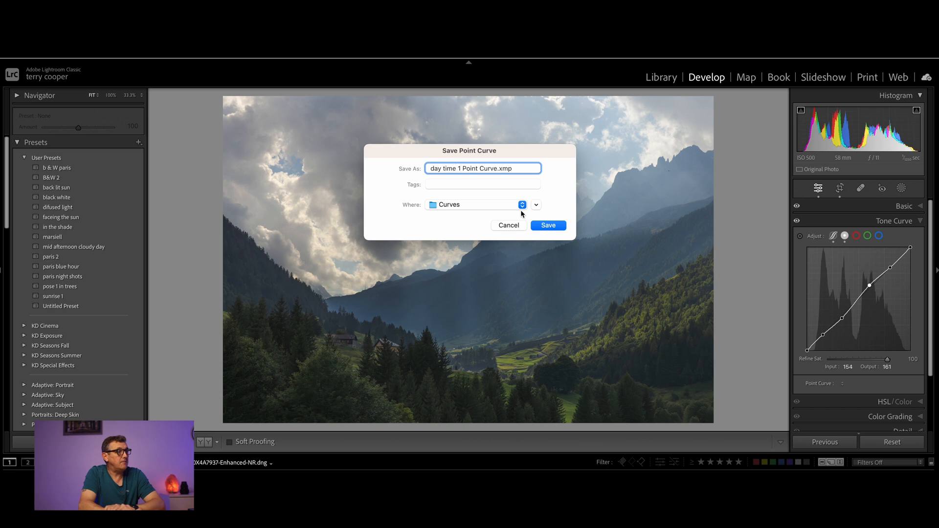
{"action": "left_click", "coordinate": [548, 225]}
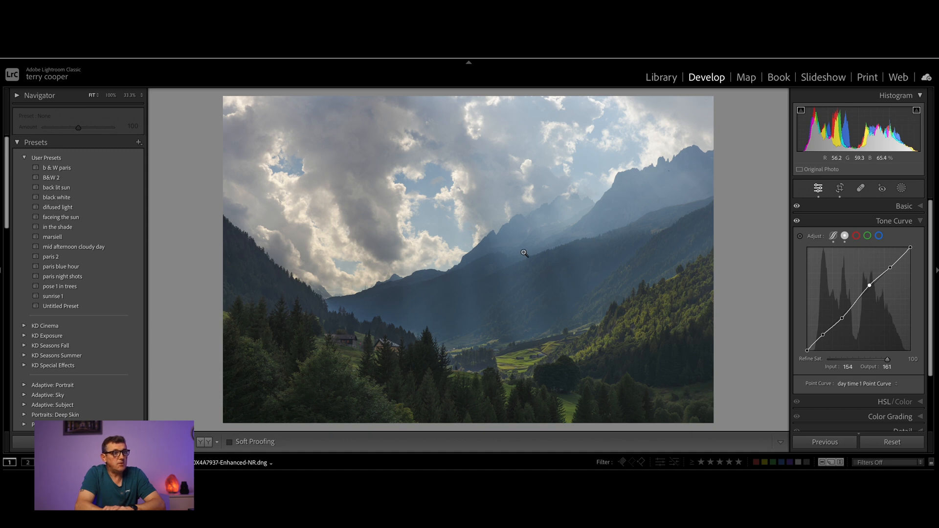
Examine the separate red, green and blue channel curves
{"action": "left_click", "coordinate": [857, 237]}
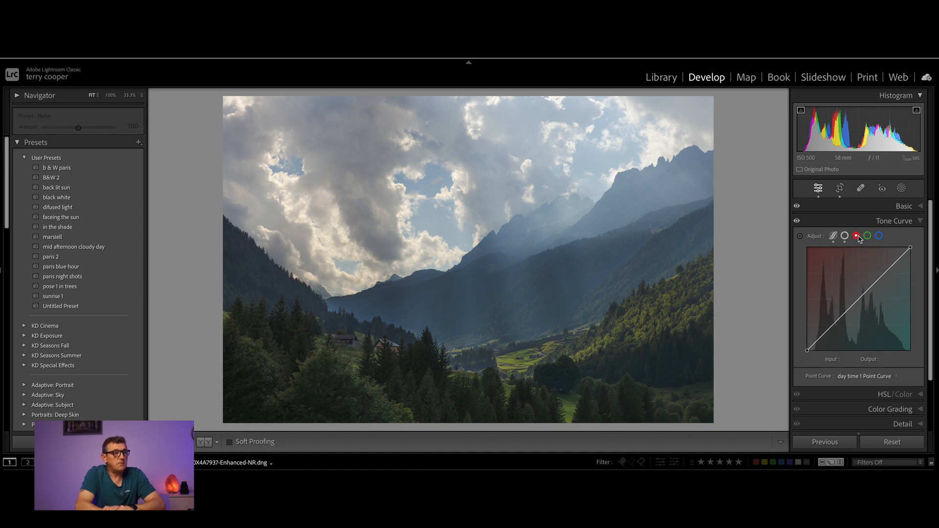
{"action": "left_click", "coordinate": [868, 236]}
{"action": "left_click", "coordinate": [857, 236]}
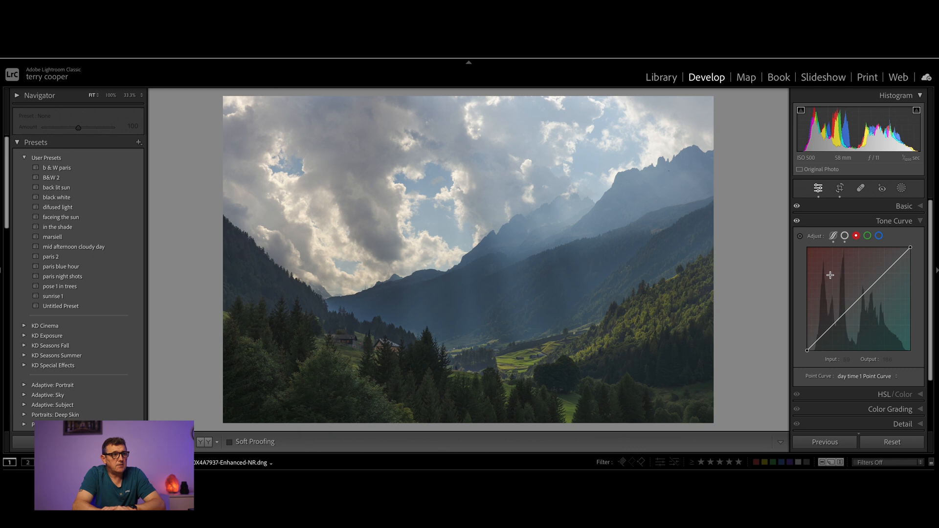
{"action": "left_click", "coordinate": [869, 236]}
{"action": "left_click", "coordinate": [880, 237]}
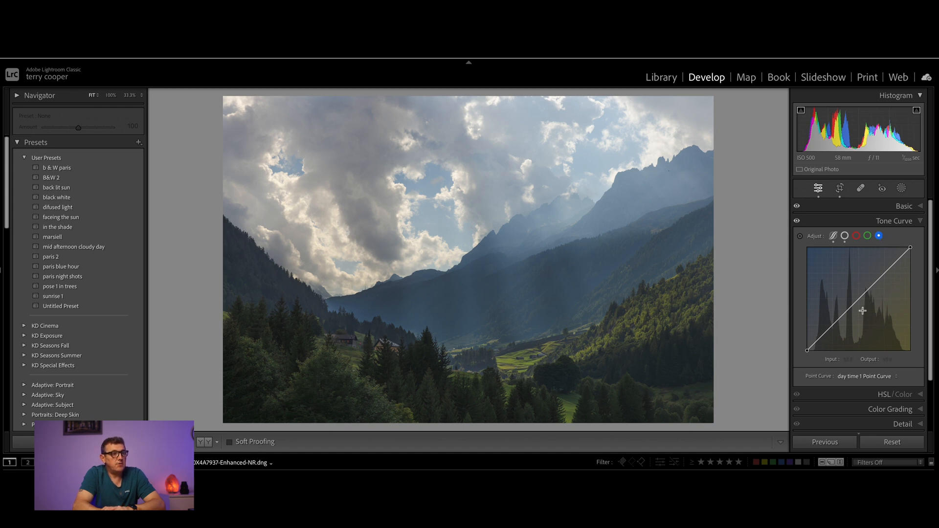
{"action": "left_click", "coordinate": [868, 239]}
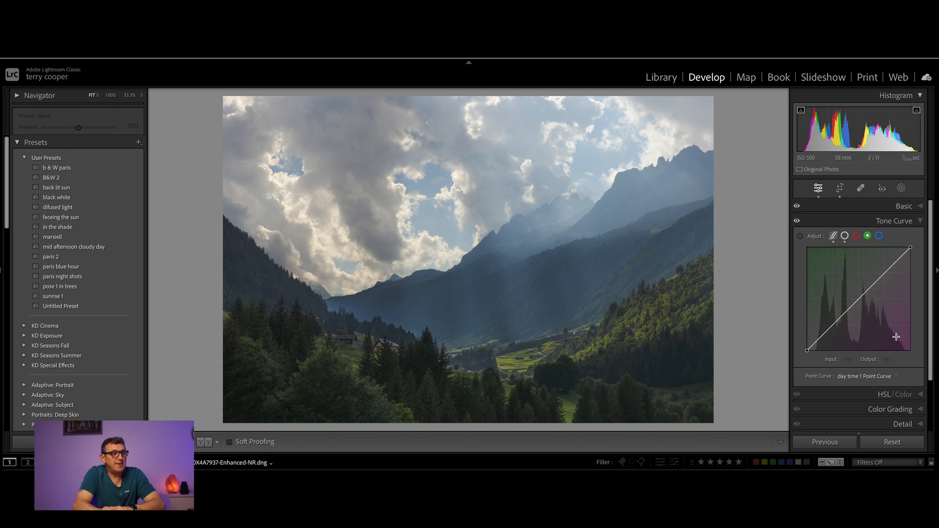
Shape the red channel curve with a highlight point at input 188, output 196 and a shadow point at input 63, output 57
{"action": "left_click", "coordinate": [857, 236]}
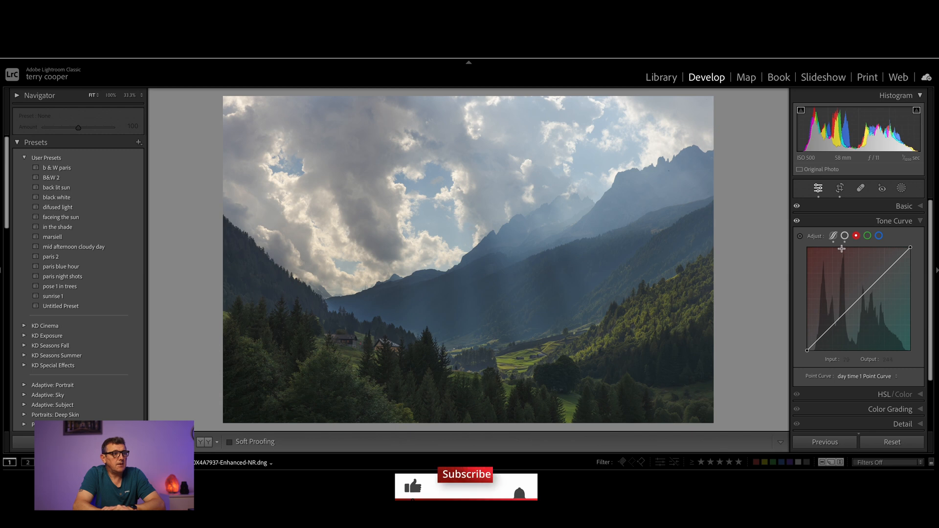
{"action": "left_click", "coordinate": [886, 272]}
{"action": "left_click_drag", "start_coordinate": [886, 273], "coordinate": [884, 273]}
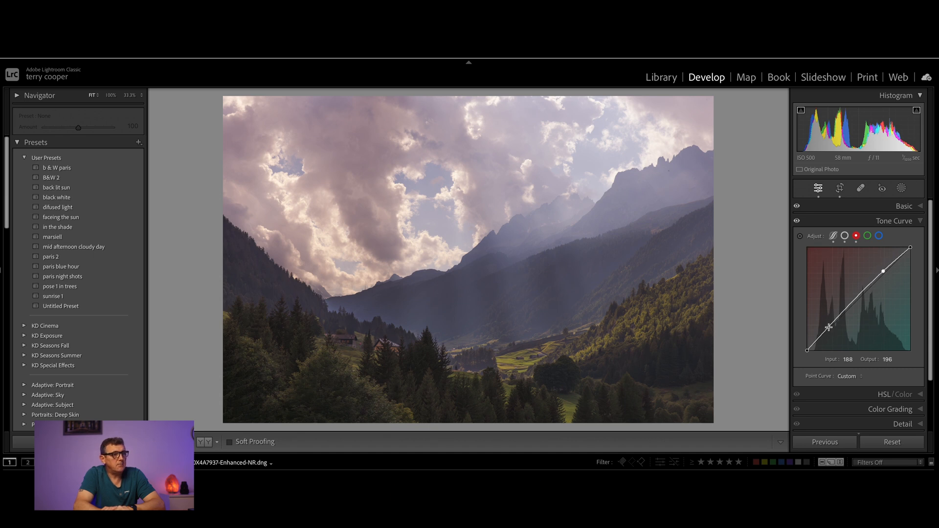
{"action": "left_click_drag", "start_coordinate": [832, 325], "coordinate": [834, 332]}
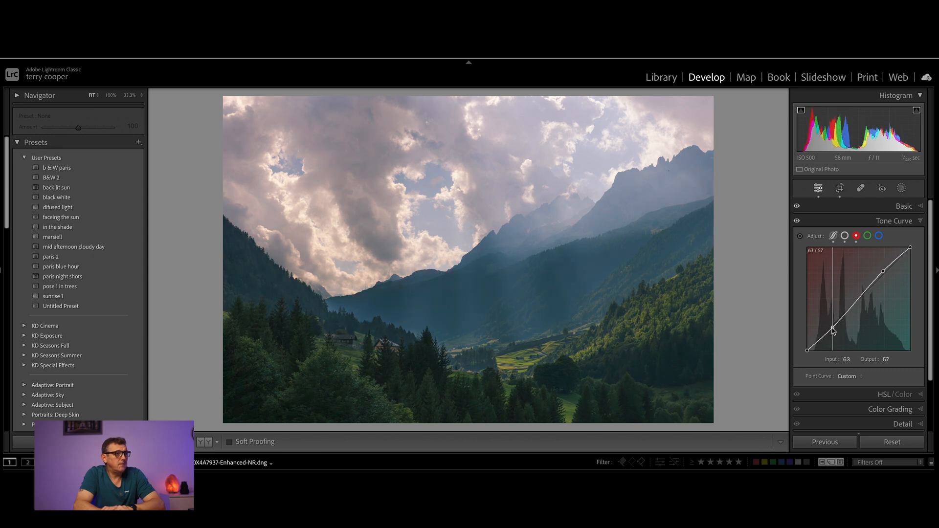
Shape the green channel curve with a highlight point at input 190, output 197 and a shadow point at input 58, output 61
{"action": "left_click", "coordinate": [868, 237]}
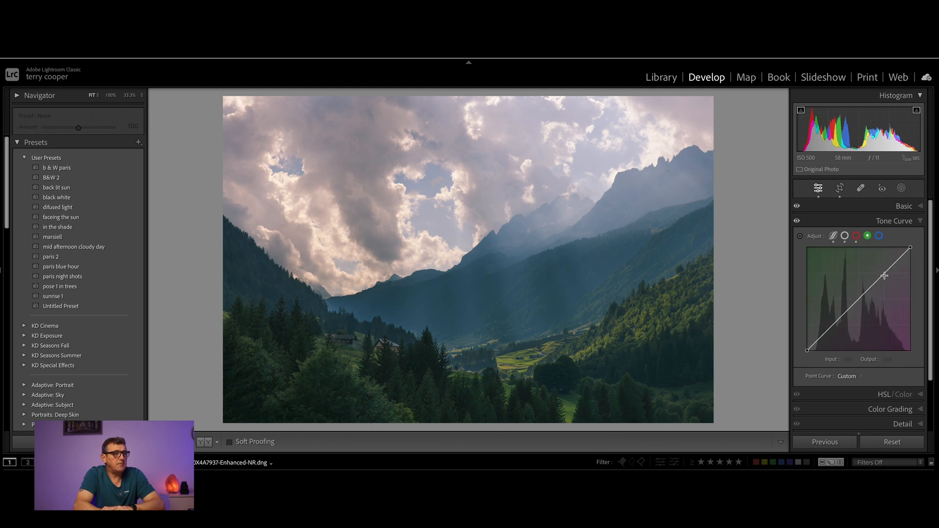
{"action": "left_click_drag", "start_coordinate": [883, 273], "coordinate": [882, 270]}
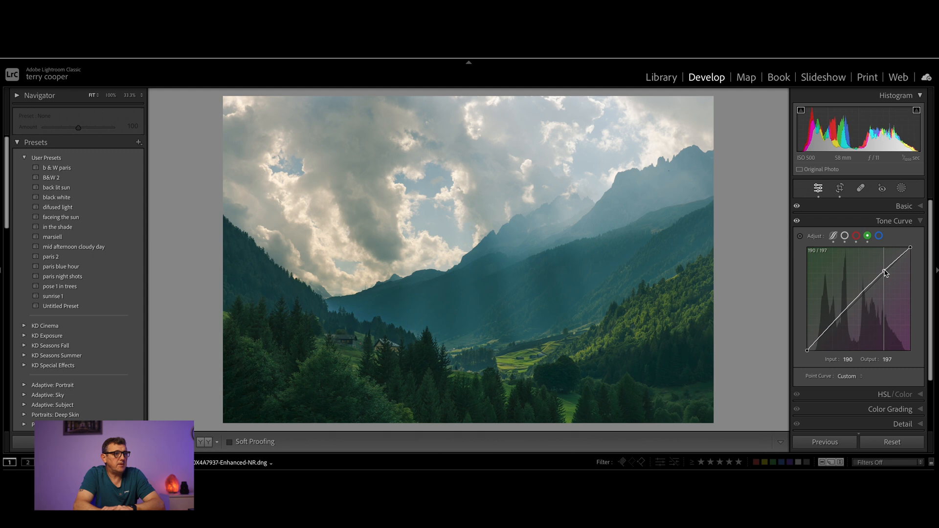
{"action": "left_click_drag", "start_coordinate": [829, 327], "coordinate": [832, 331]}
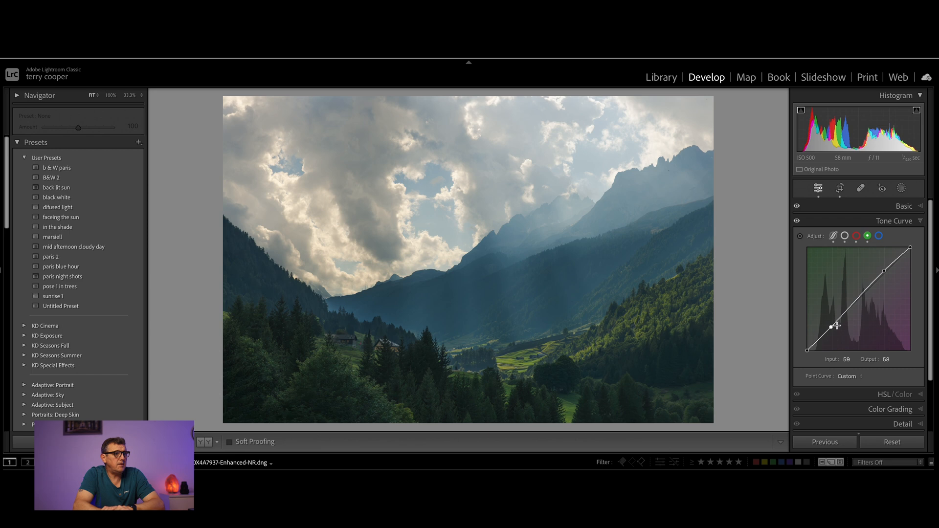
{"action": "left_click_drag", "start_coordinate": [831, 326], "coordinate": [829, 325]}
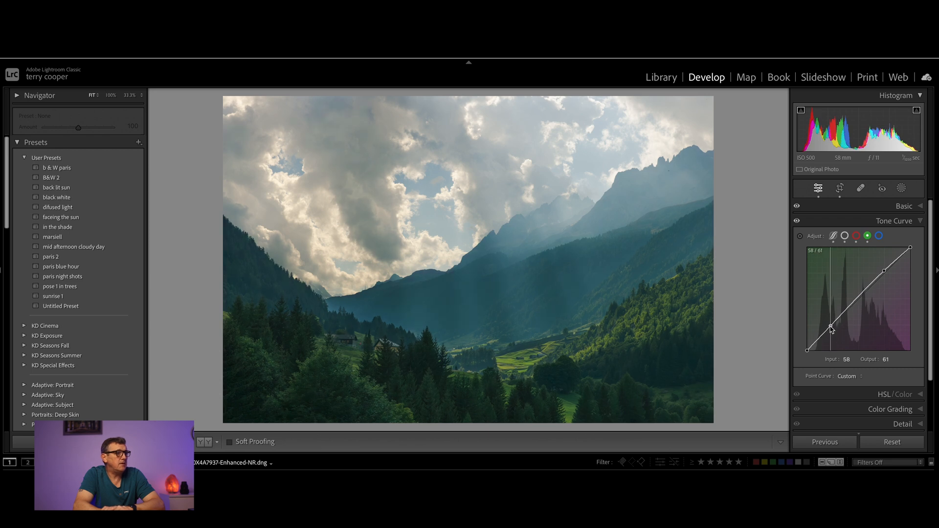
Shape the blue channel curve with points at input 186, output 192; input 61, output 54; and input 129, output 123
{"action": "left_click", "coordinate": [879, 236]}
{"action": "left_click_drag", "start_coordinate": [883, 275], "coordinate": [883, 273]}
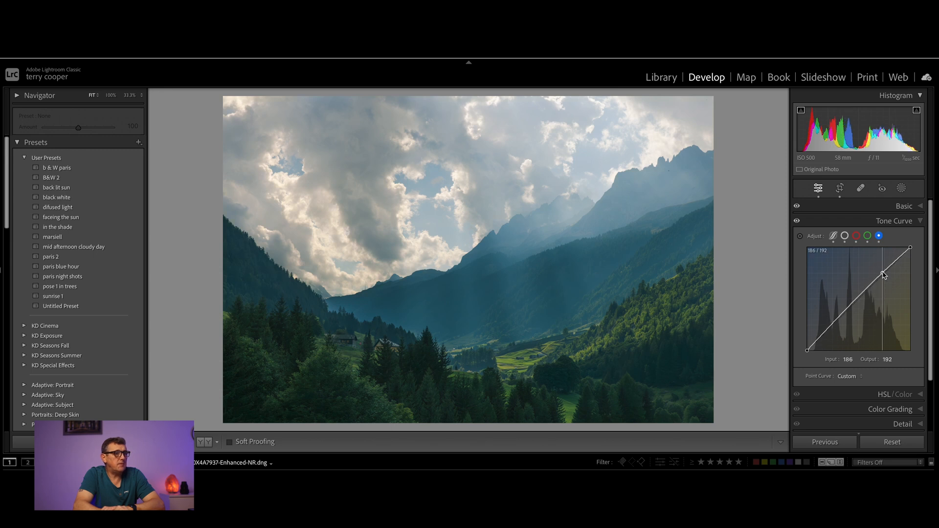
{"action": "left_click_drag", "start_coordinate": [829, 327], "coordinate": [833, 331]}
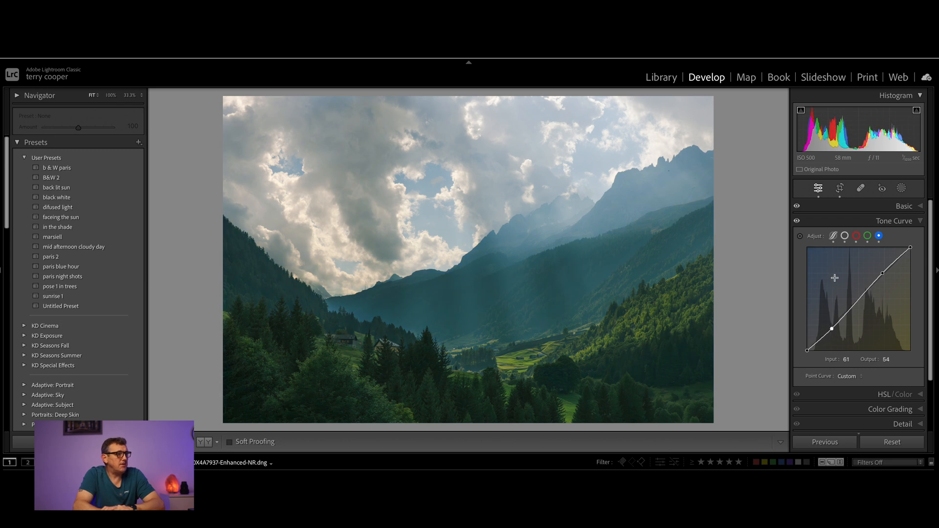
{"action": "mouse_move", "coordinate": [860, 300]}
{"action": "left_mouse_down"}
{"action": "mouse_move", "coordinate": [860, 312]}
{"action": "mouse_move", "coordinate": [859, 300]}
{"action": "left_mouse_up"}
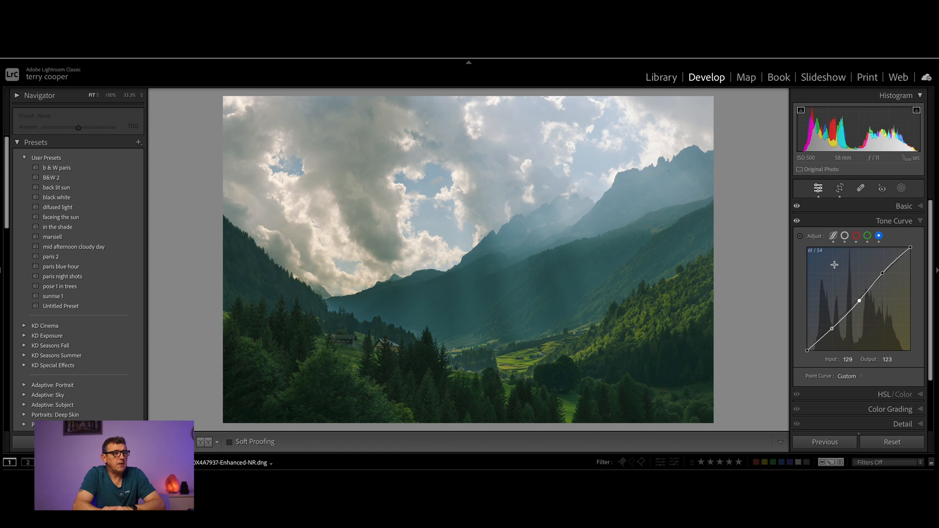
Save the colour-adjusted point curve as "day time 2 Point Curve.xmp" in the Curves folder
{"action": "left_click", "coordinate": [862, 377]}
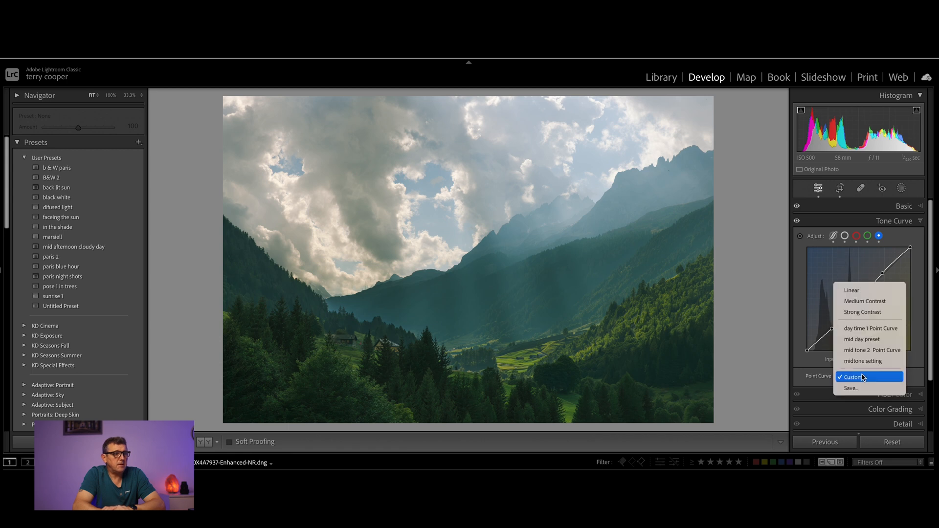
{"action": "left_click", "coordinate": [850, 388]}
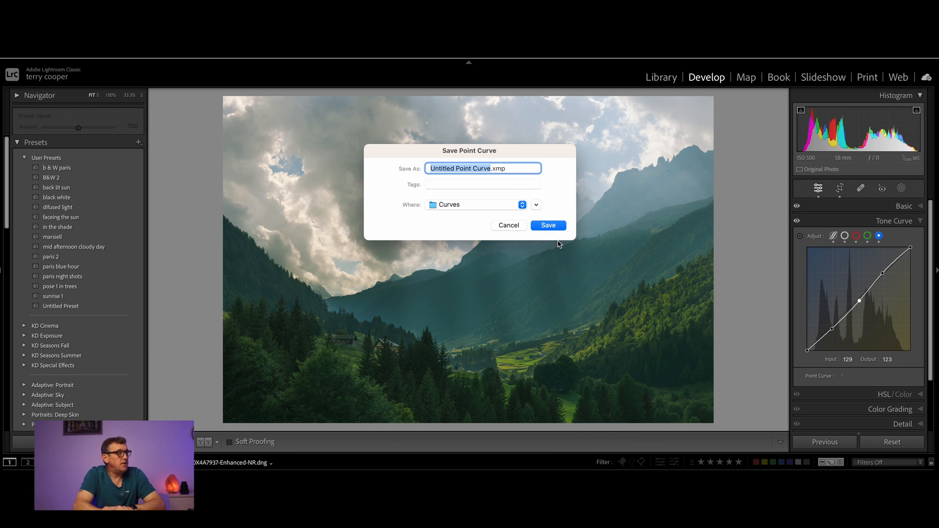
{"action": "left_click", "coordinate": [455, 168]}
{"action": "left_click_drag", "start_coordinate": [455, 169], "coordinate": [396, 167]}
{"action": "type", "text": "day time 2"}
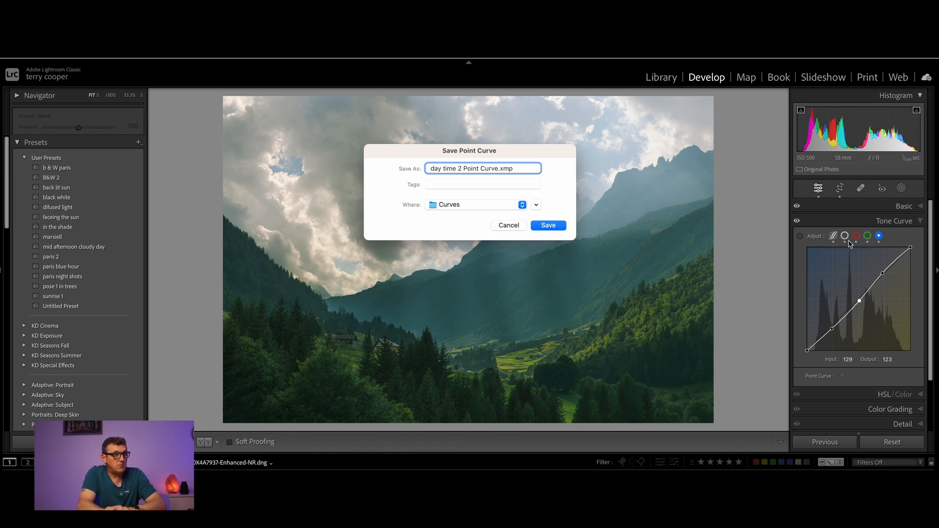
{"action": "left_click", "coordinate": [548, 225]}
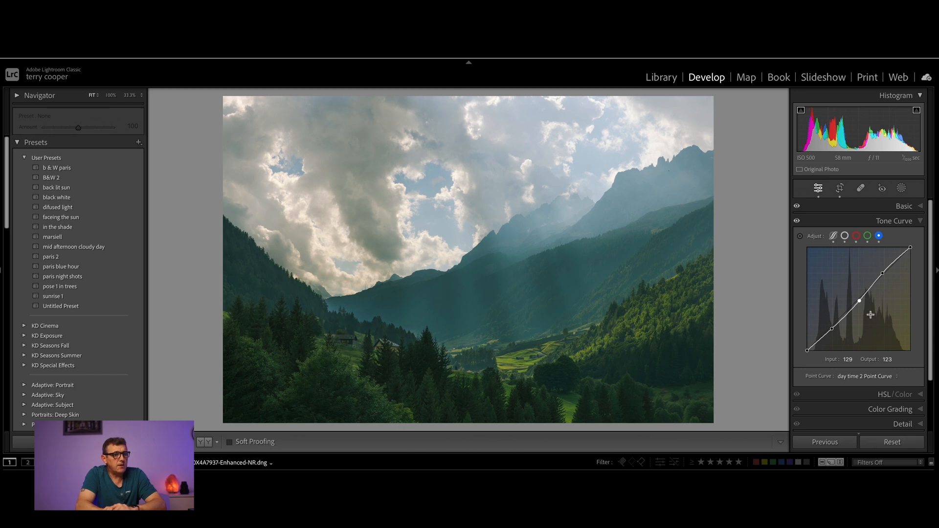
Raise Texture to +20, Clarity to +9 and Vibrance to +19 in the Basic adjustments
{"action": "left_click", "coordinate": [919, 223]}
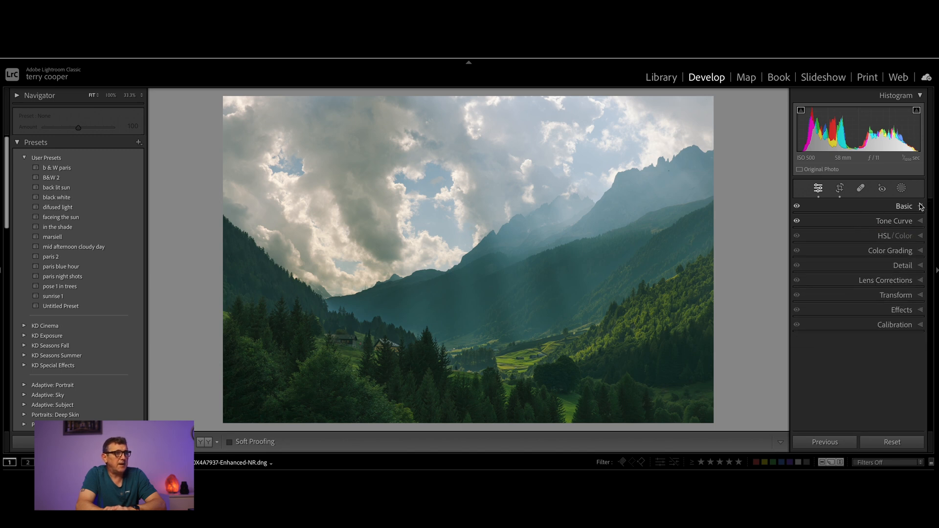
{"action": "left_click", "coordinate": [921, 208]}
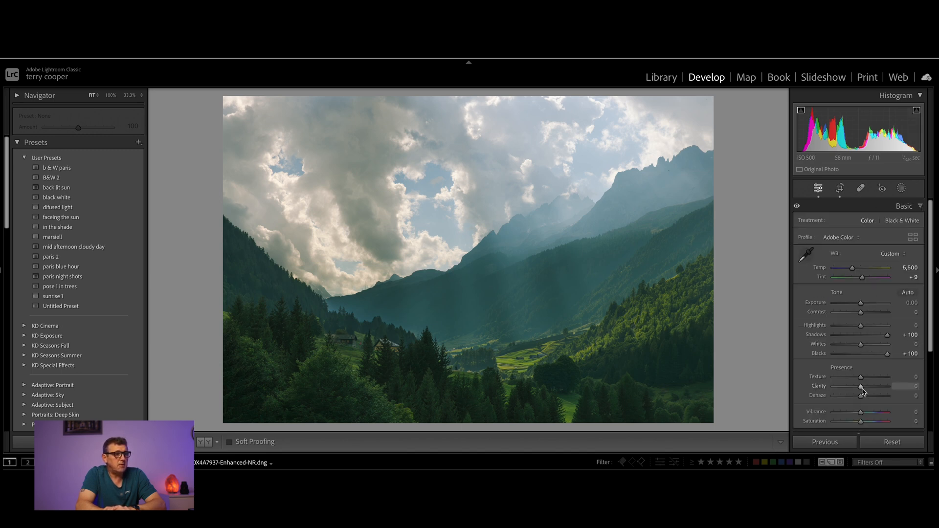
{"action": "left_click_drag", "start_coordinate": [861, 381], "coordinate": [863, 388]}
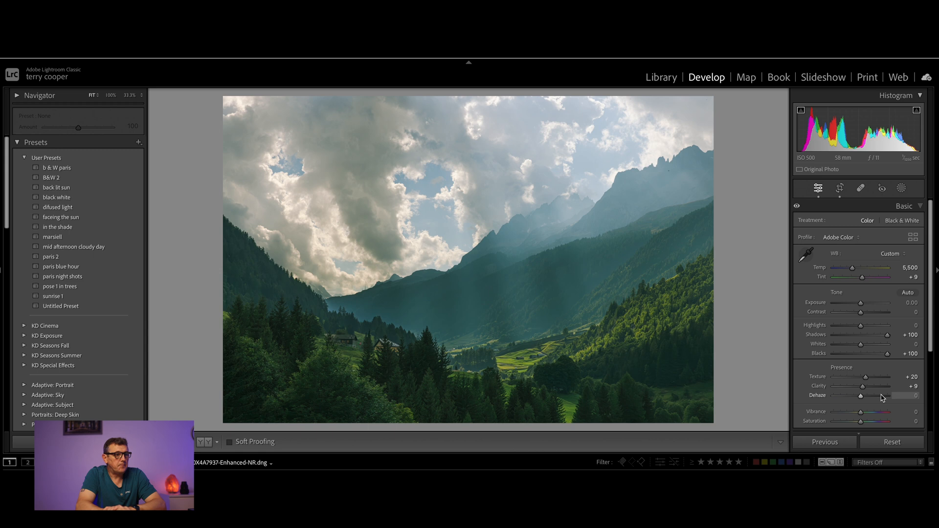
{"action": "left_click_drag", "start_coordinate": [860, 415], "coordinate": [866, 415]}
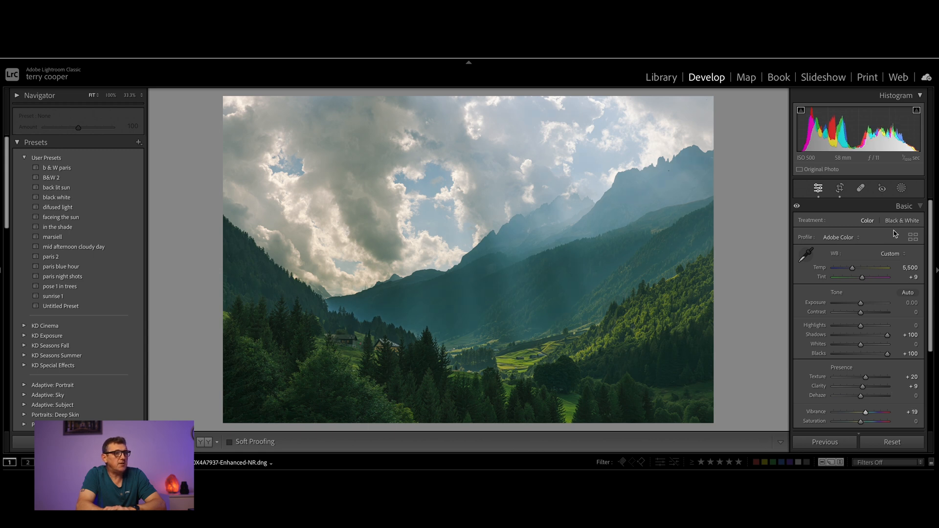
Compare the photo with and without its Tone Curve by repeatedly switching the curve adjustments off and on
{"action": "left_click", "coordinate": [921, 207]}
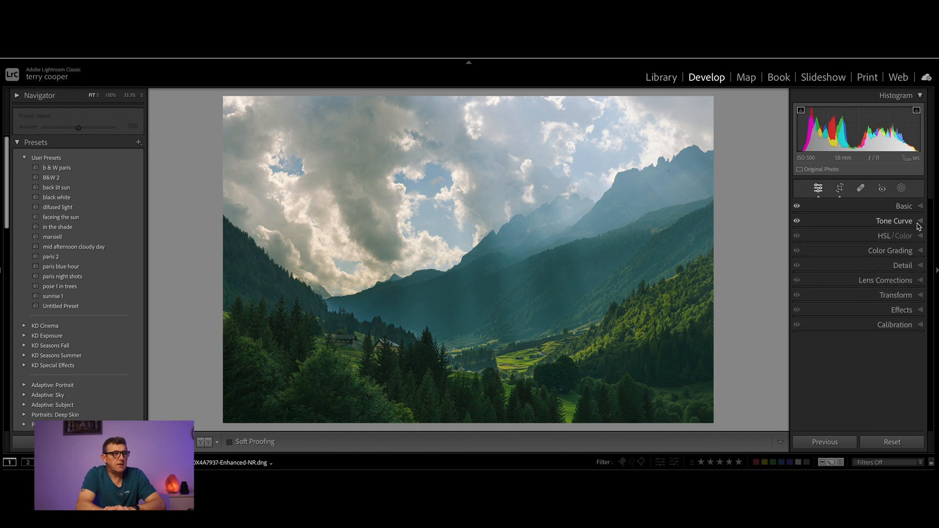
{"action": "left_click", "coordinate": [921, 223]}
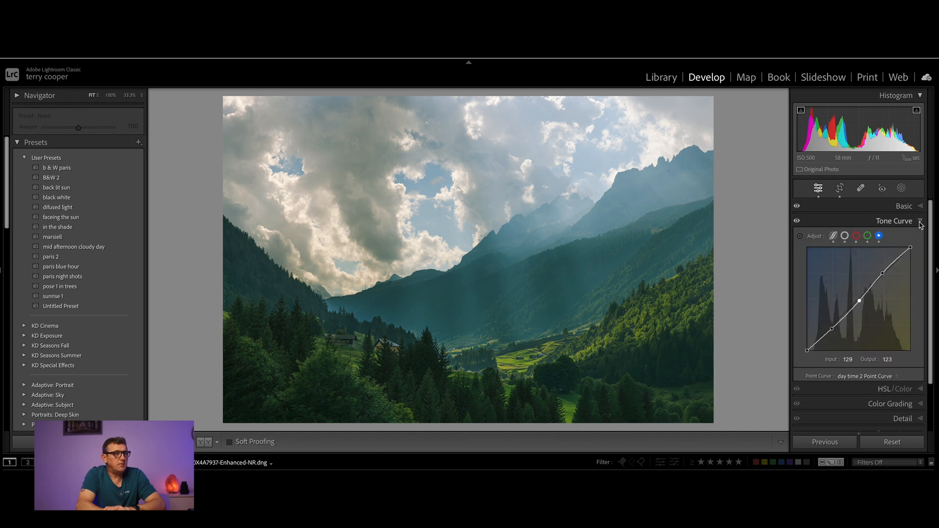
{"action": "left_click", "coordinate": [798, 222]}
{"action": "left_click", "coordinate": [798, 223]}
{"action": "left_click", "coordinate": [797, 222]}
{"action": "left_click", "coordinate": [798, 222]}
{"action": "left_click", "coordinate": [797, 223]}
{"action": "left_click", "coordinate": [798, 222]}
{"action": "left_click", "coordinate": [798, 222]}
{"action": "left_click", "coordinate": [798, 223]}
{"action": "left_click", "coordinate": [798, 222]}
{"action": "left_click", "coordinate": [798, 223]}
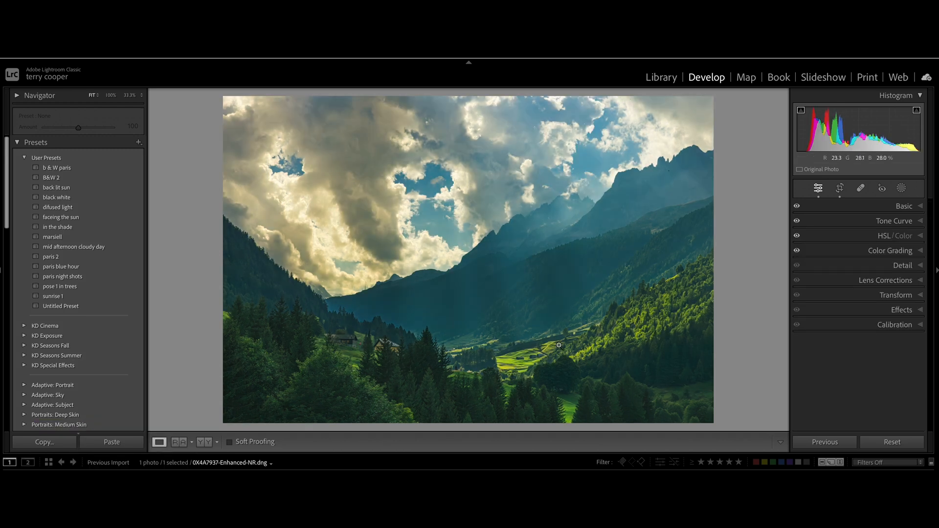
Review the HSL and Color Grading settings of the graded photo and compare it with and without its Tone Curve
{"action": "left_click", "coordinate": [922, 237]}
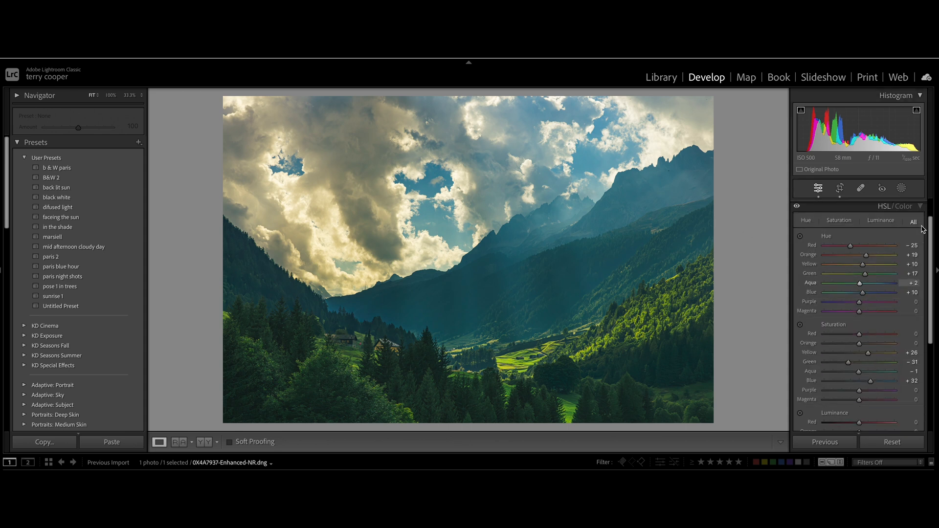
{"action": "left_click", "coordinate": [921, 208]}
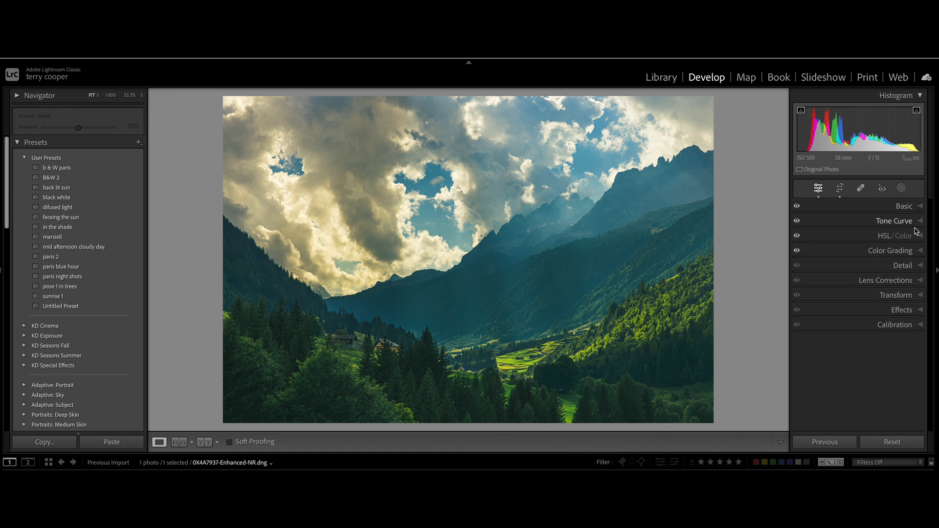
{"action": "left_click", "coordinate": [921, 251]}
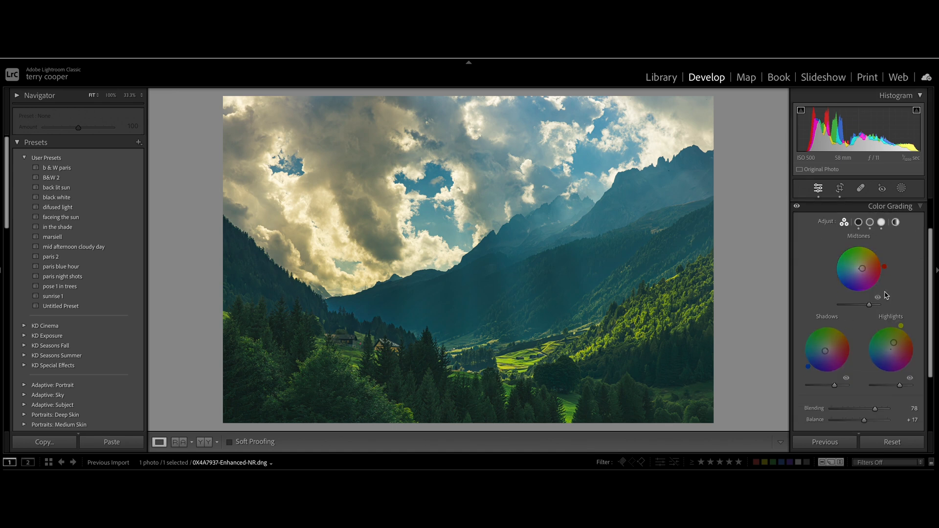
{"action": "left_click", "coordinate": [914, 209]}
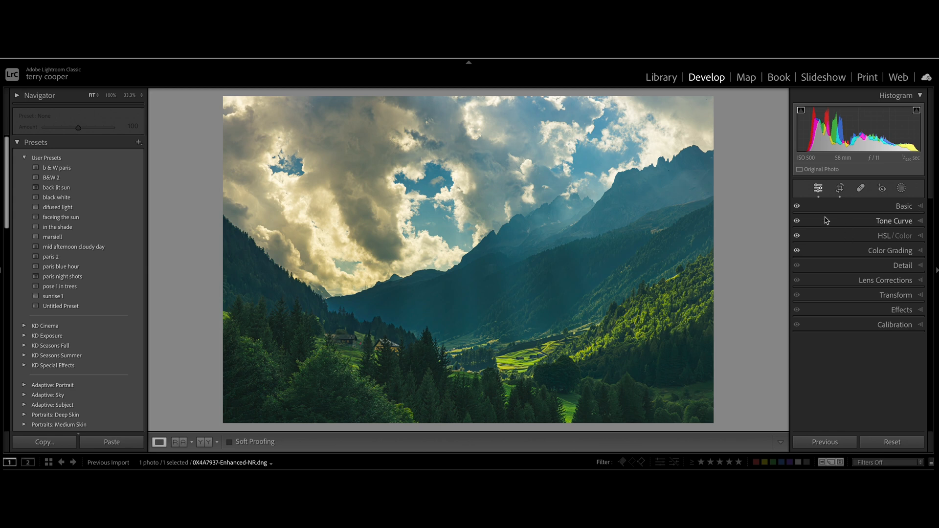
{"action": "left_click", "coordinate": [797, 221]}
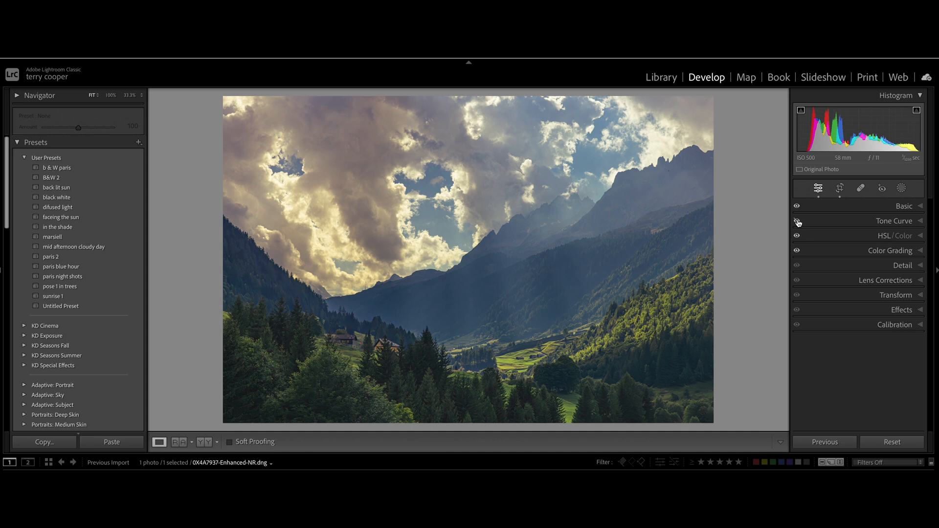
{"action": "left_click", "coordinate": [797, 222]}
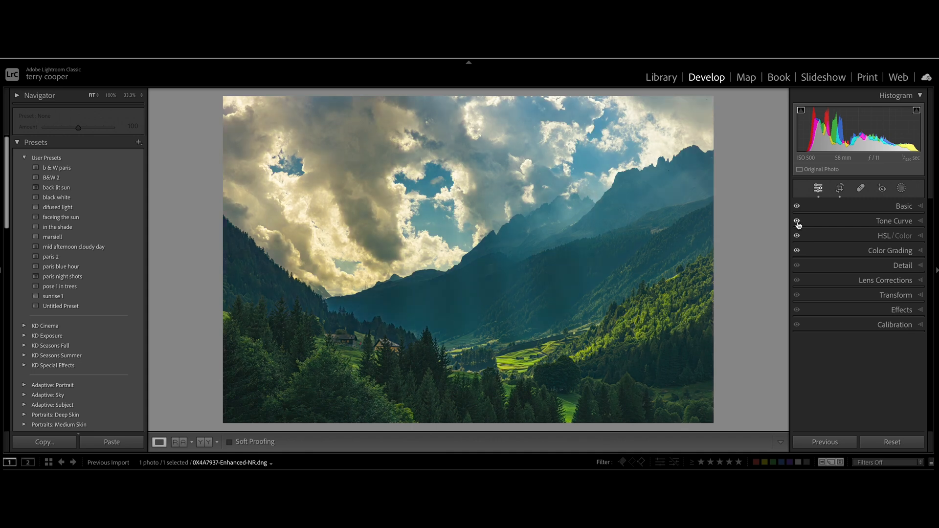